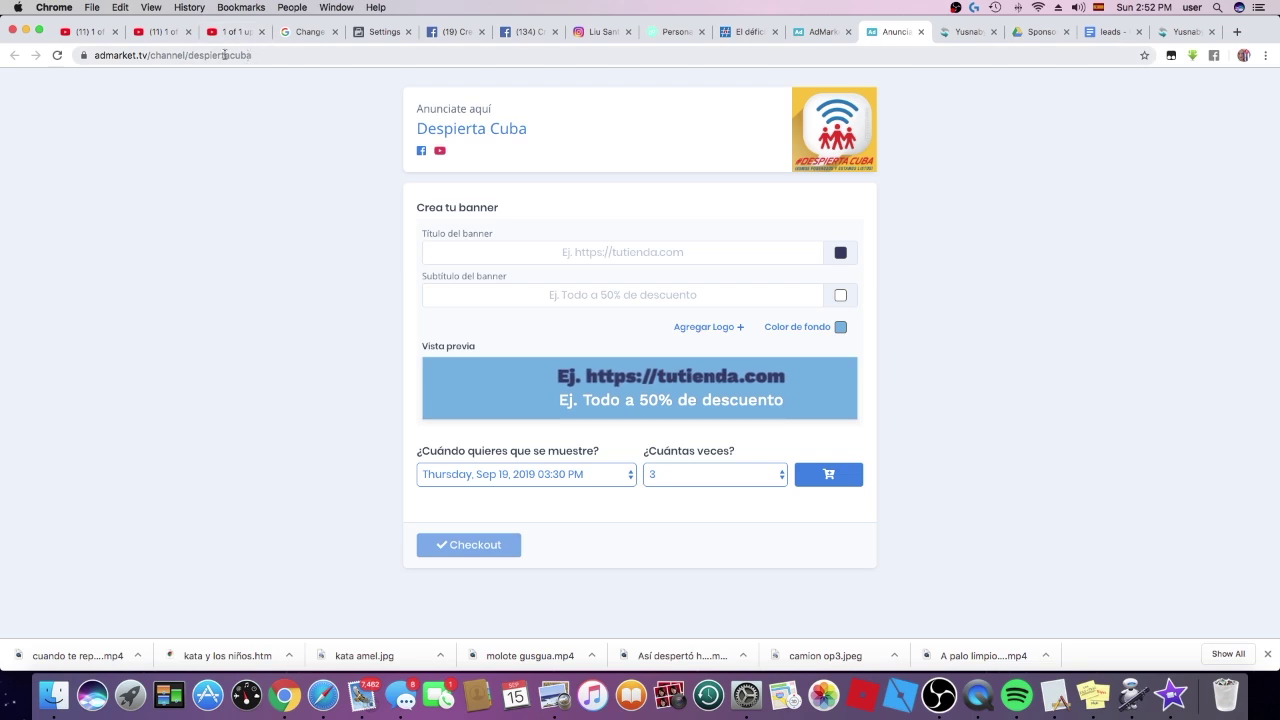
Enter "Despierta Cuba" as the banner title and apply it to the preview.
drag(251, 57, 236, 57)
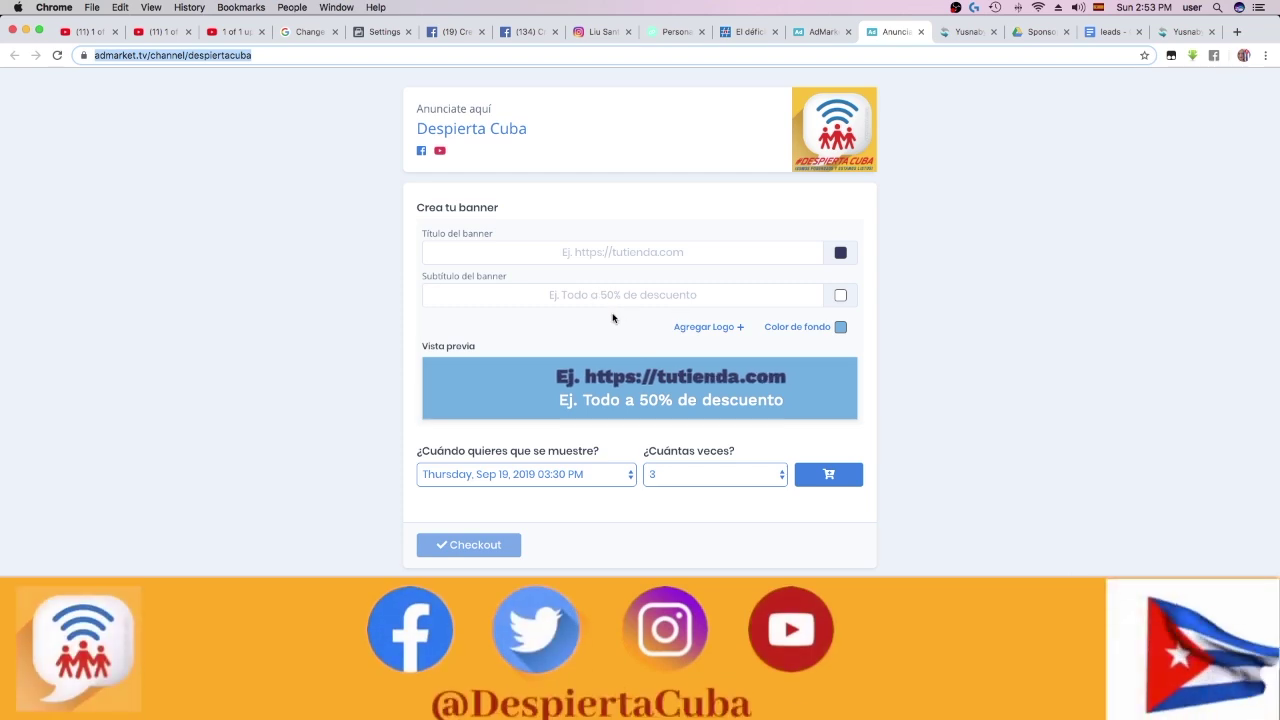
click(683, 252)
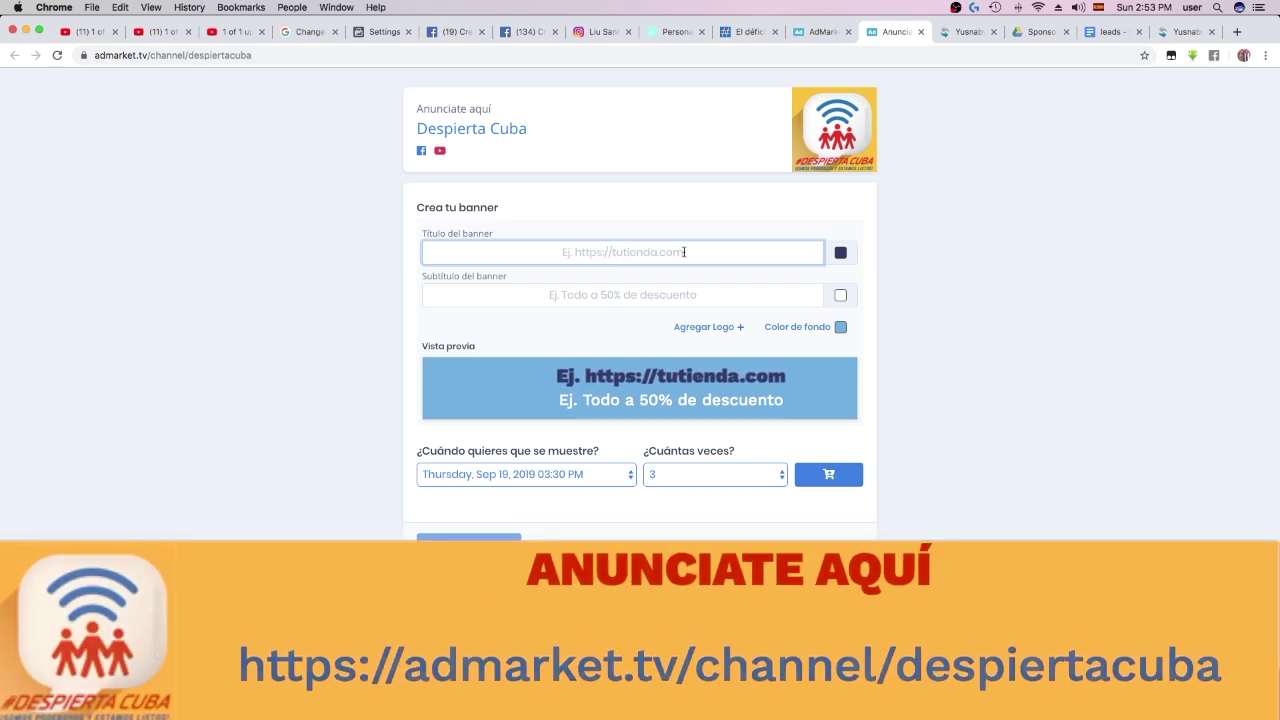
text(Despierta Cuba)
click(571, 350)
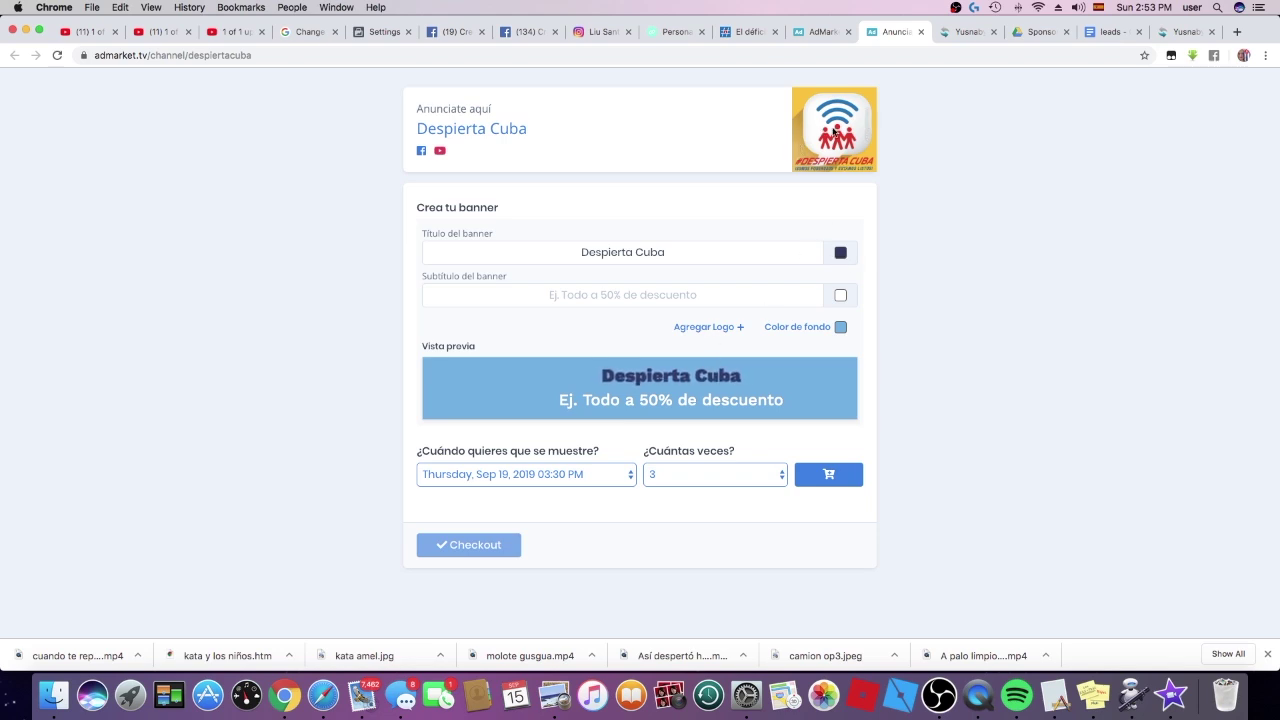
Set the banner title's text colour to red and the banner's background colour to yellow.
click(841, 254)
click(876, 333)
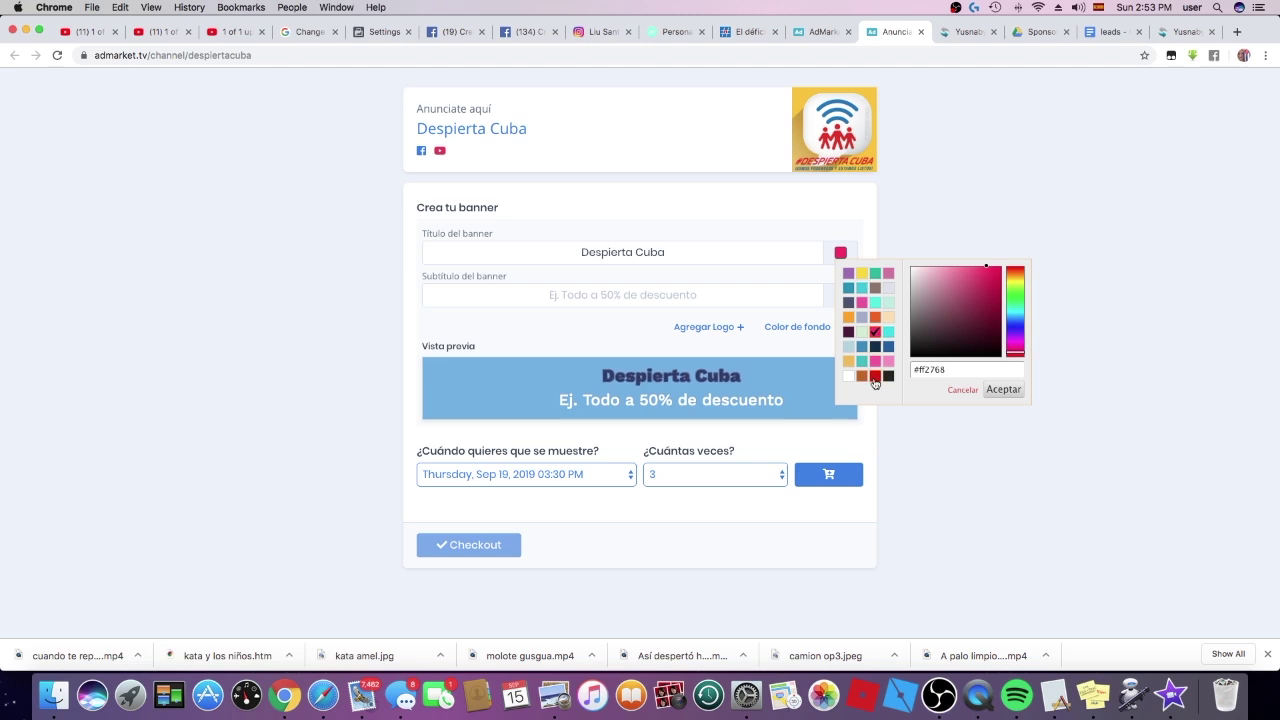
click(1006, 392)
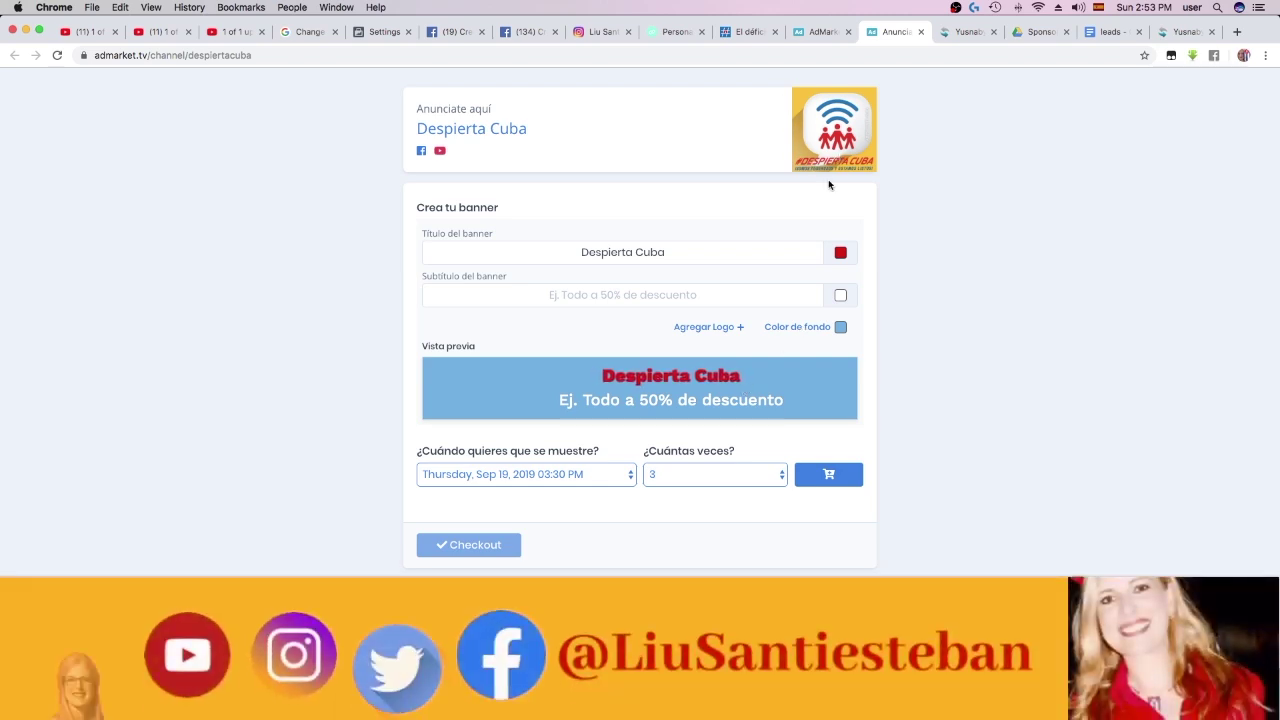
click(840, 327)
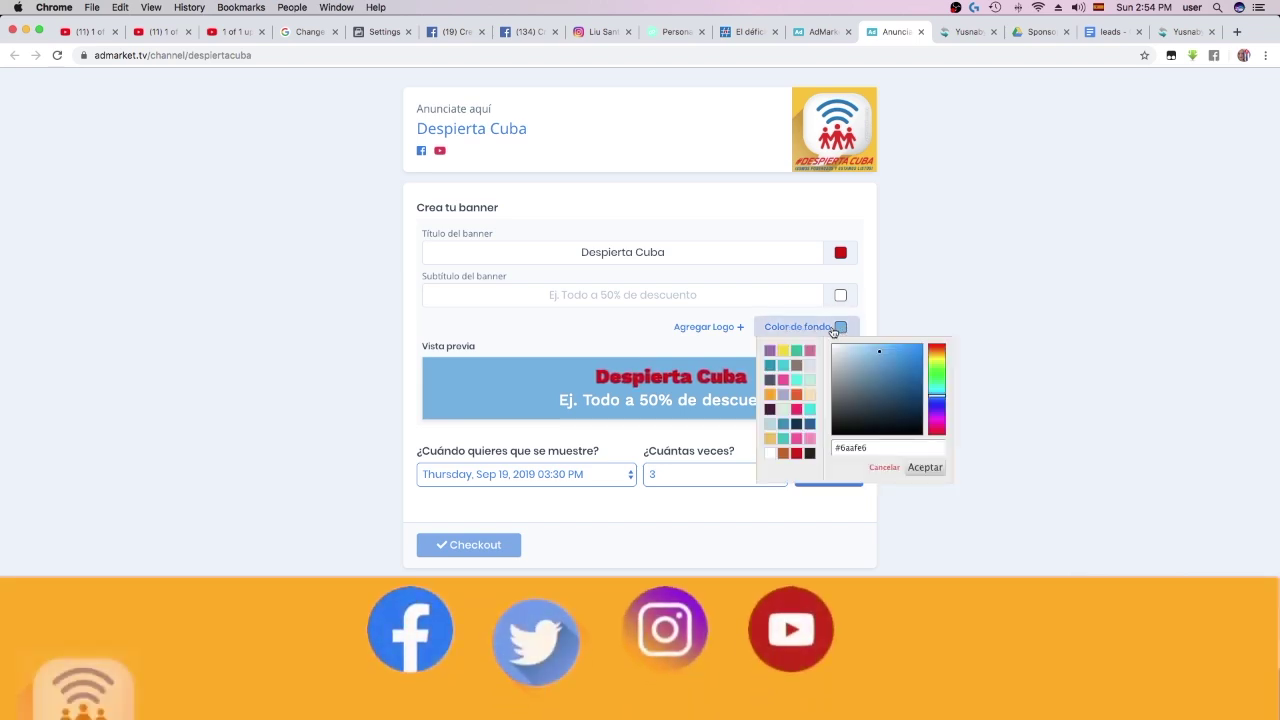
click(783, 350)
click(922, 467)
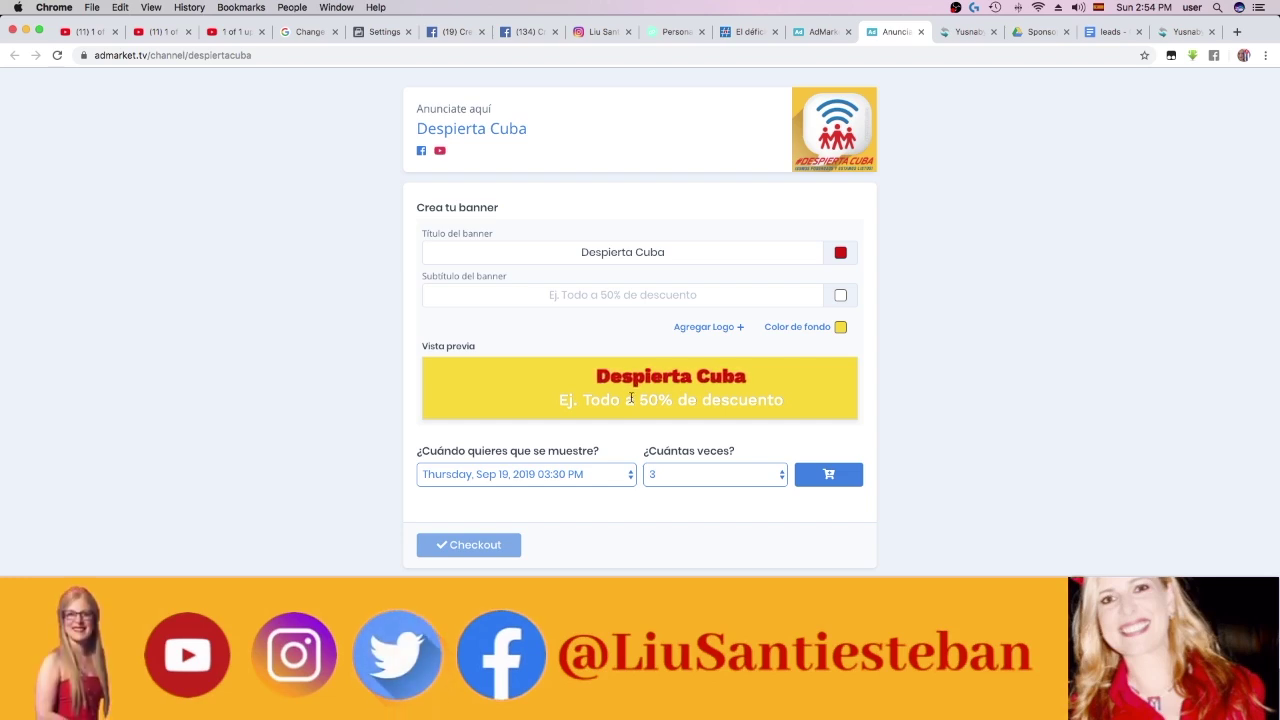
Enter "Jueves a las 3:00 PM Por Facebook y Youtube" as the banner subtitle and apply it to the preview.
click(648, 294)
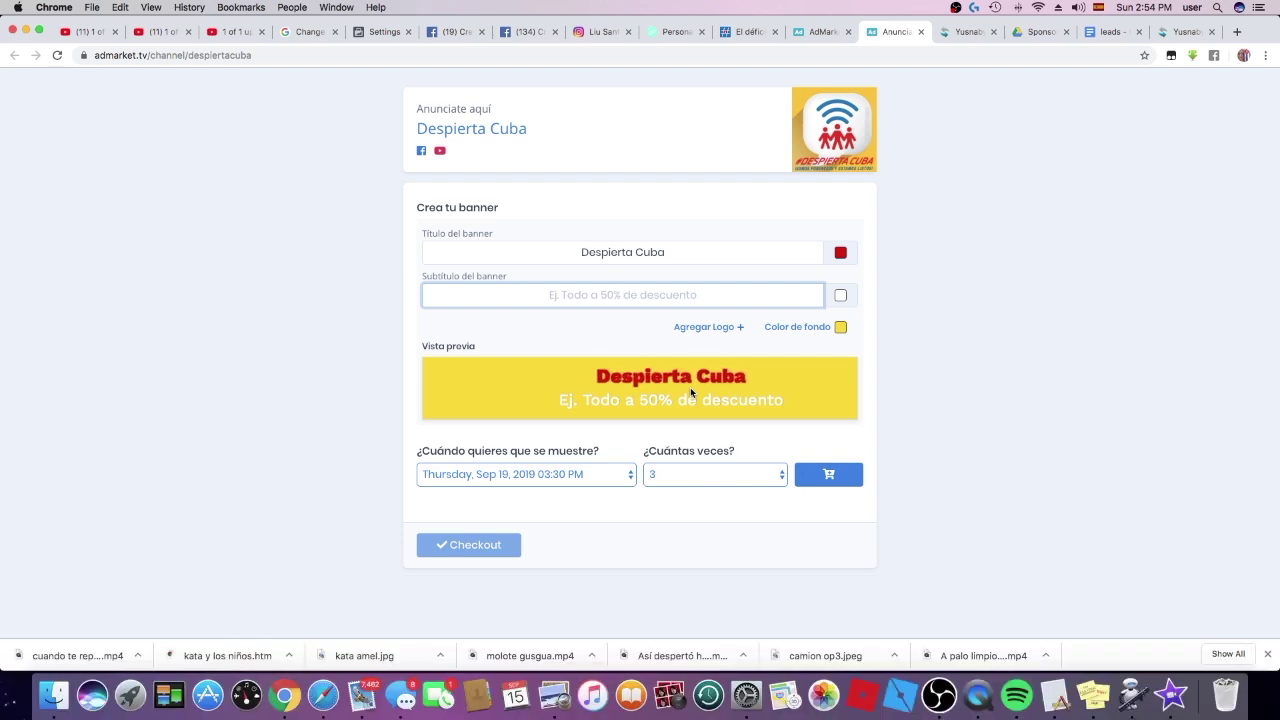
text(Jueves a las )
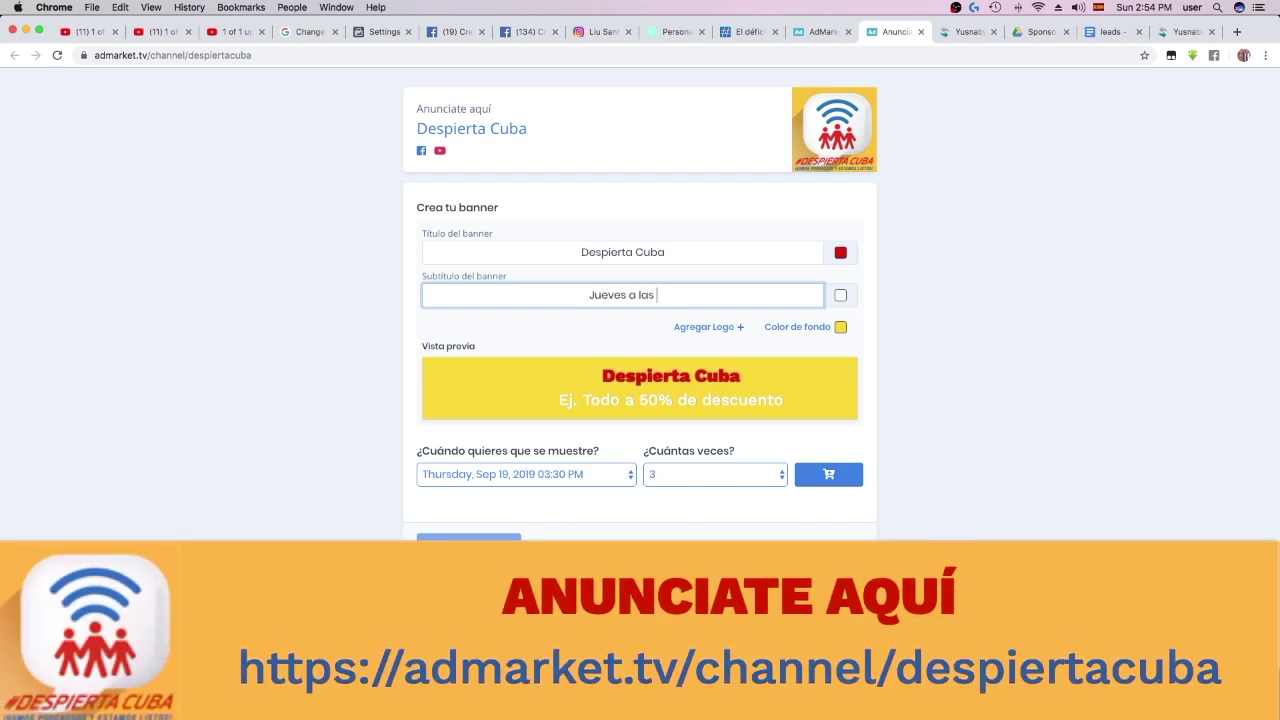
text(3:00)
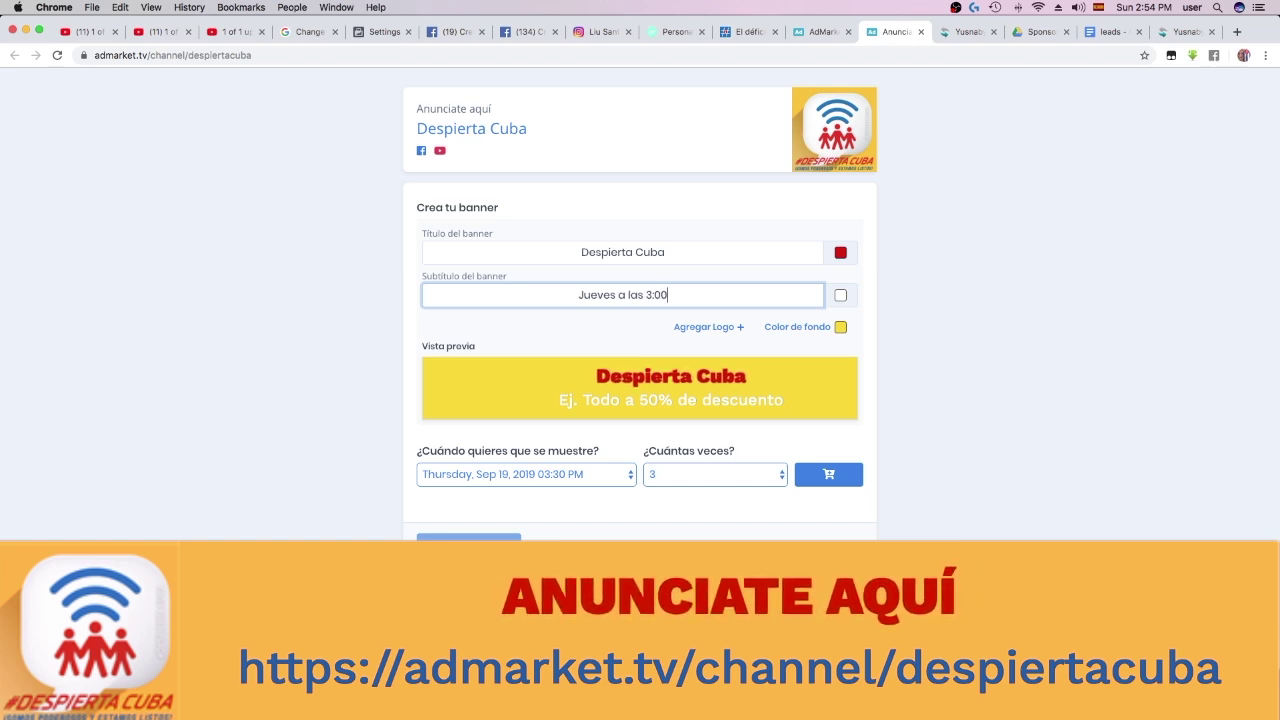
text( PM)
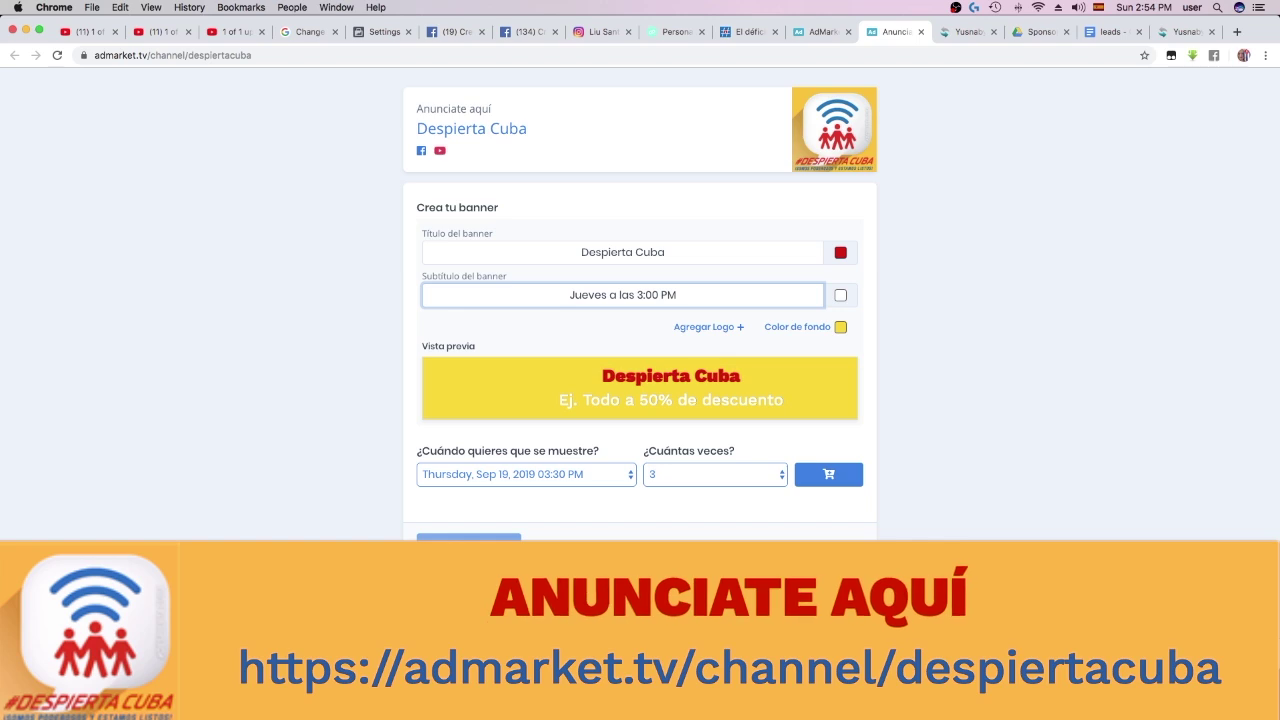
text( Por F)
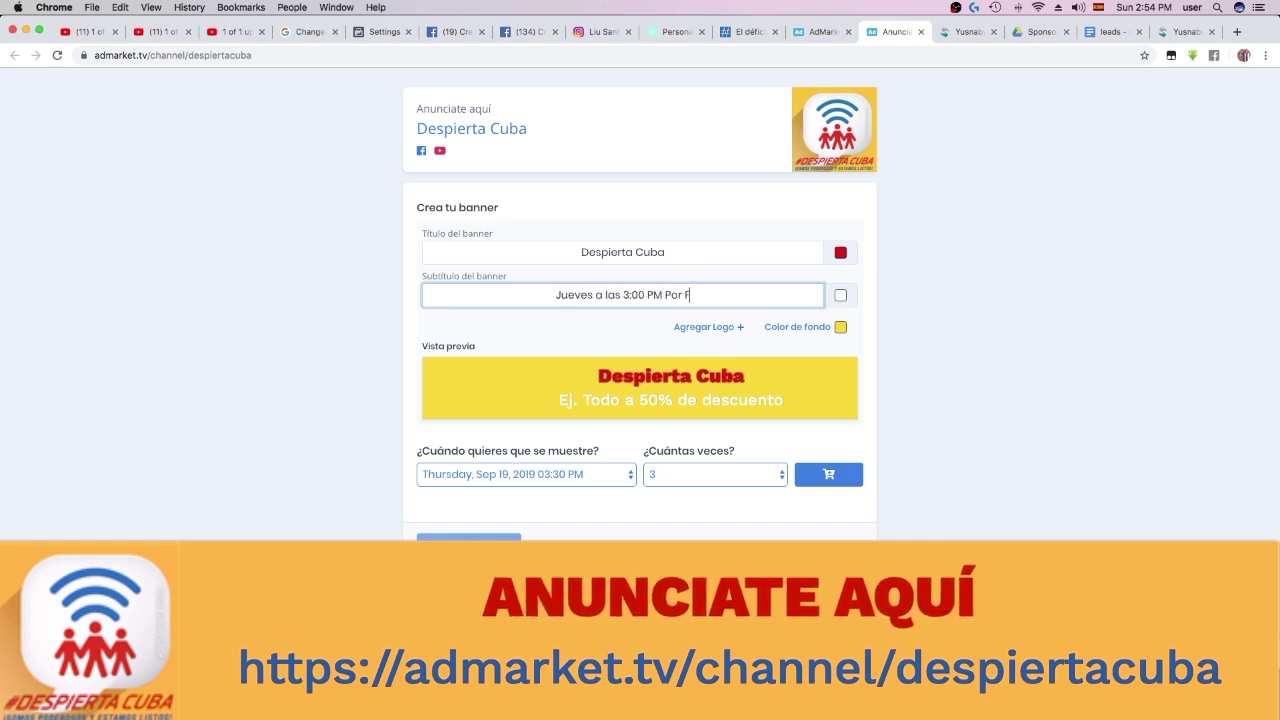
text(acebook y Youtube)
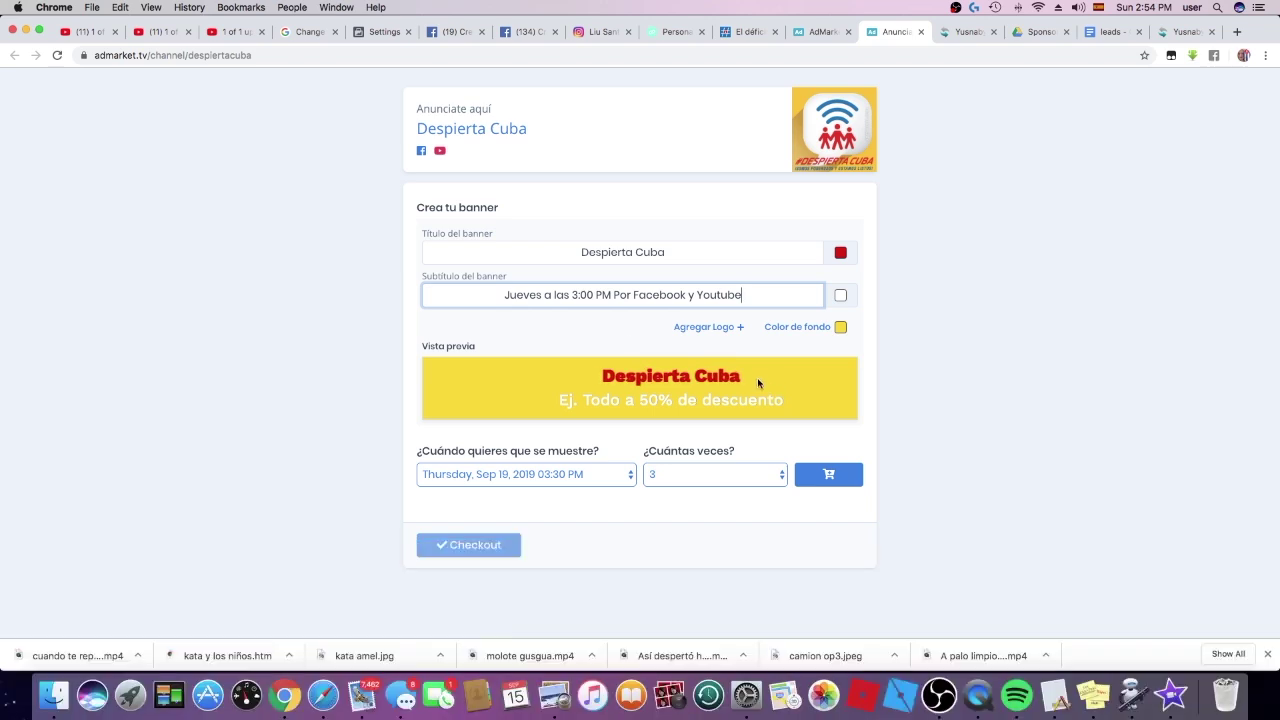
click(669, 252)
click(669, 252)
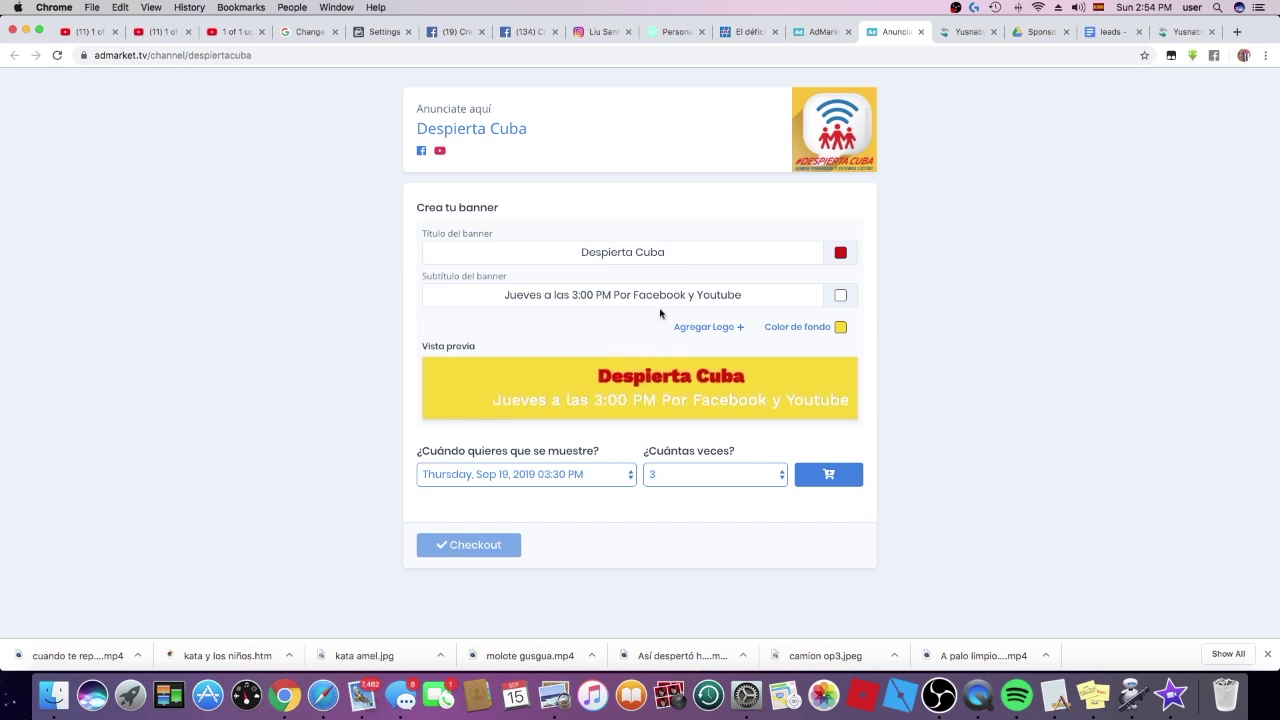
Set the subtitle's text colour to the violet-blue #4935db.
click(840, 297)
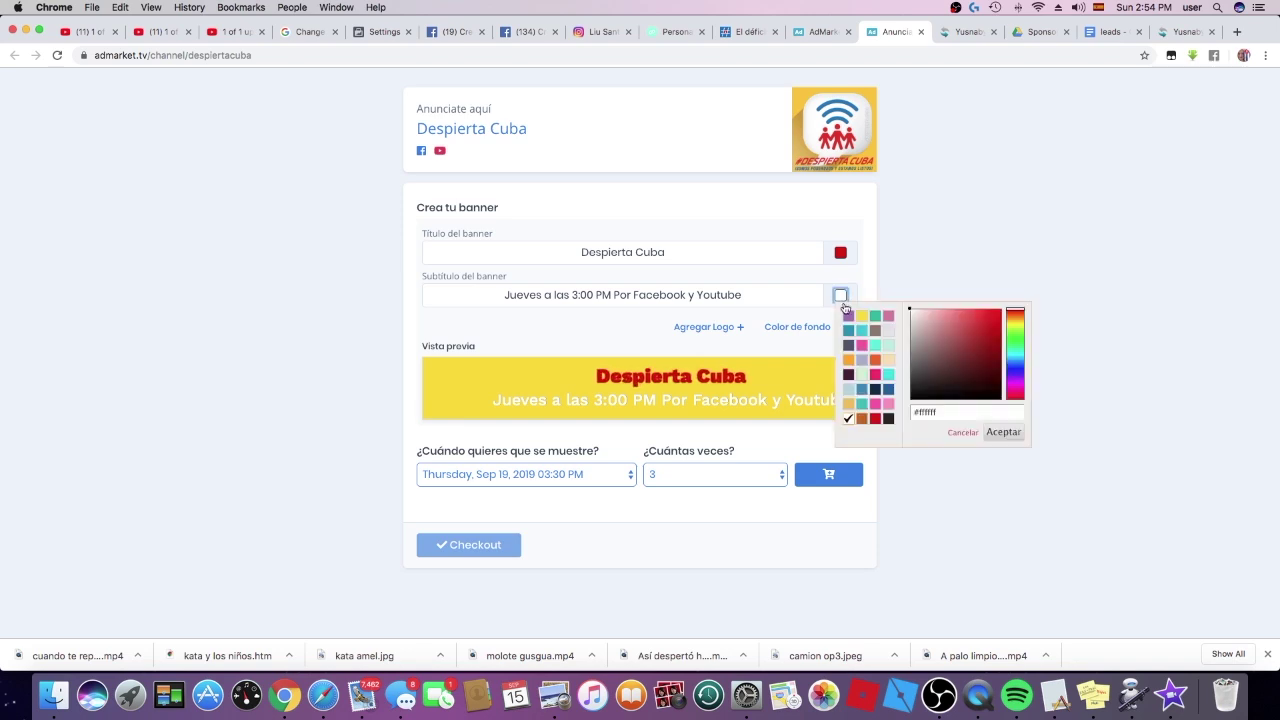
click(1018, 374)
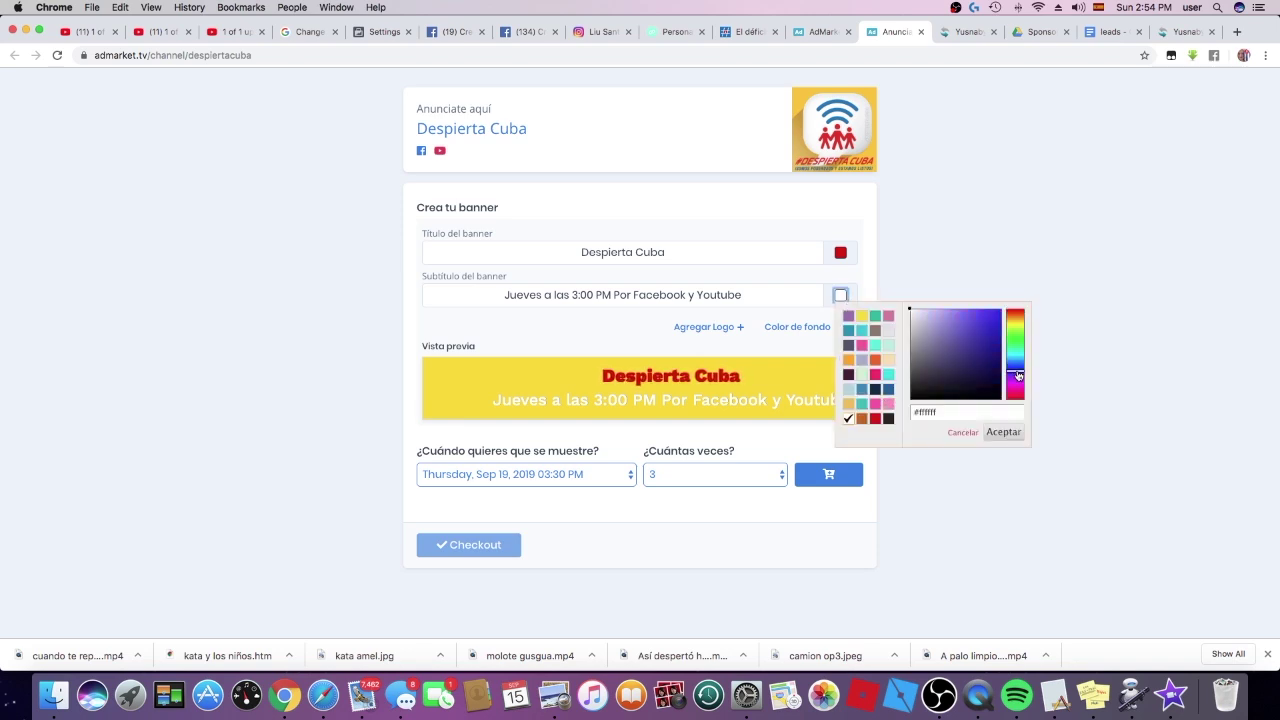
click(977, 332)
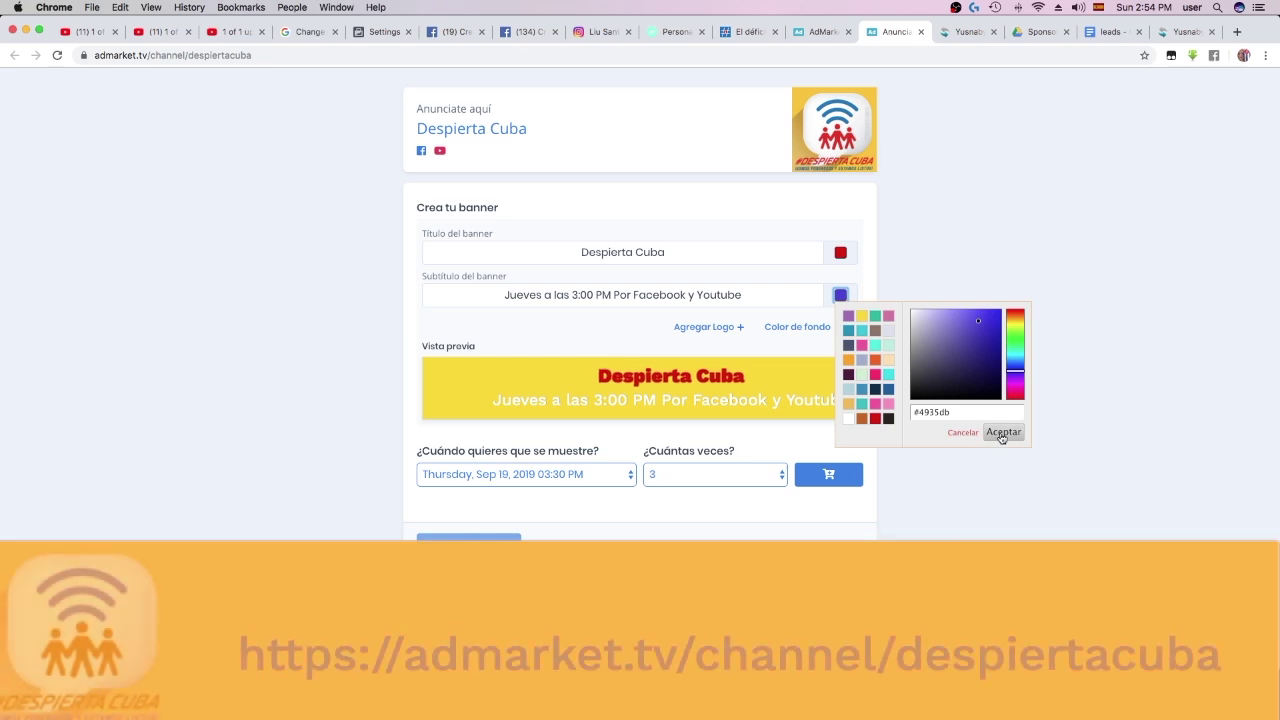
click(1002, 432)
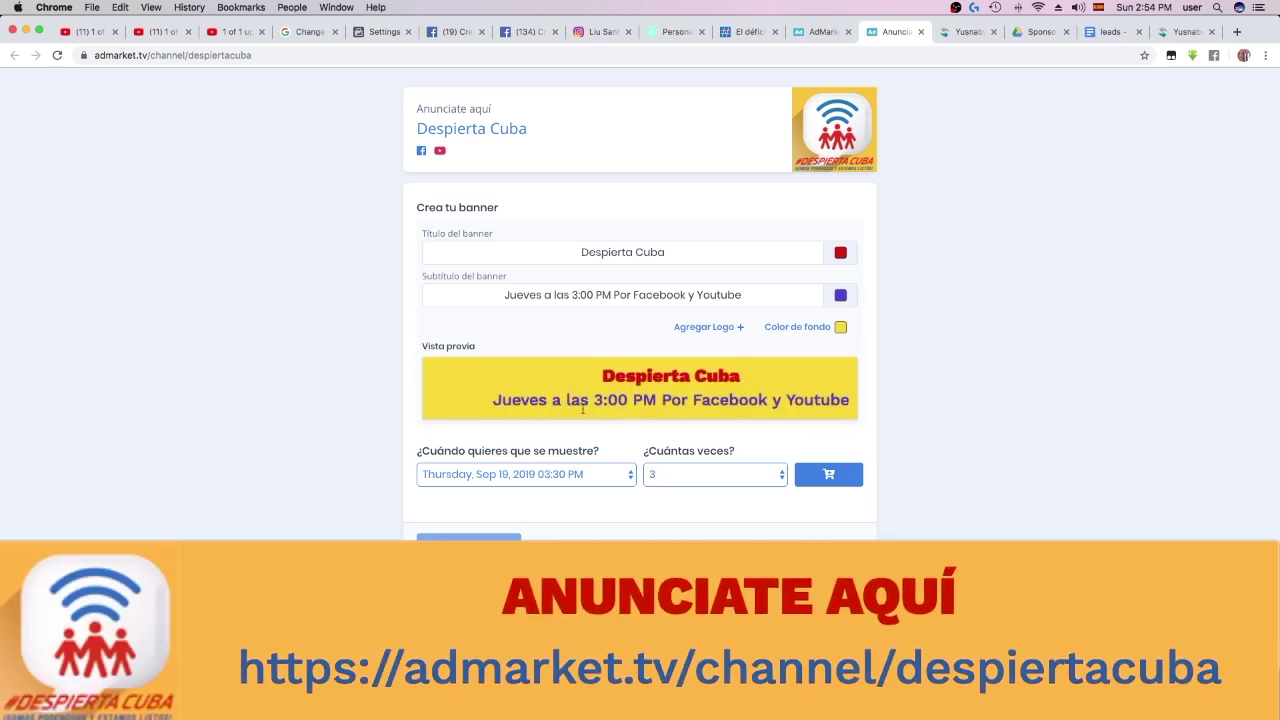
Change the subtitle's text colour to a purer, more saturated blue.
click(840, 295)
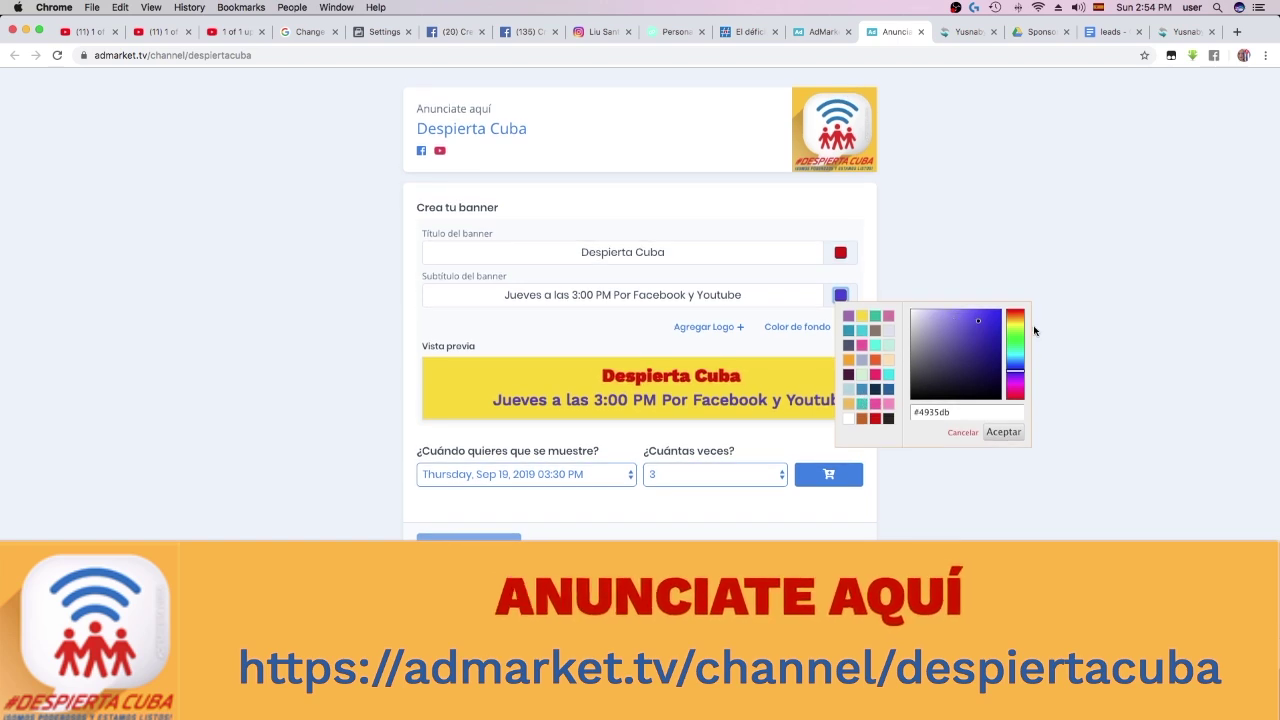
click(1015, 362)
click(994, 316)
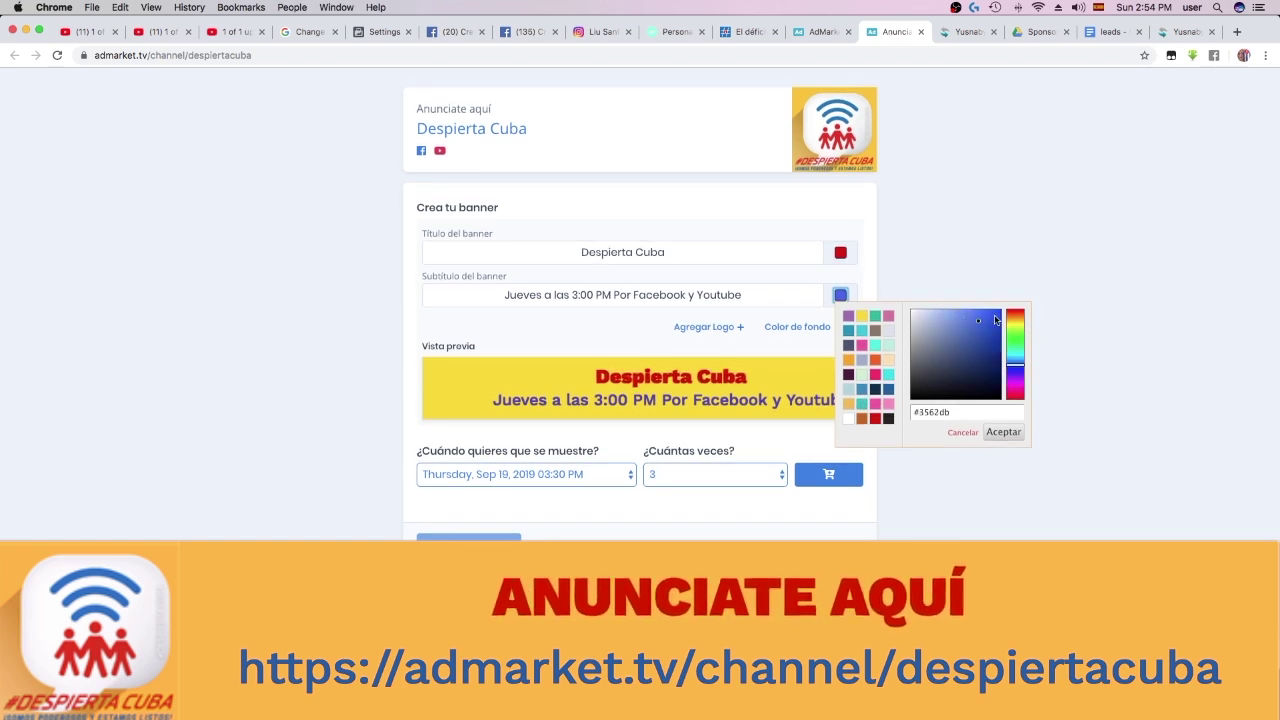
click(1003, 431)
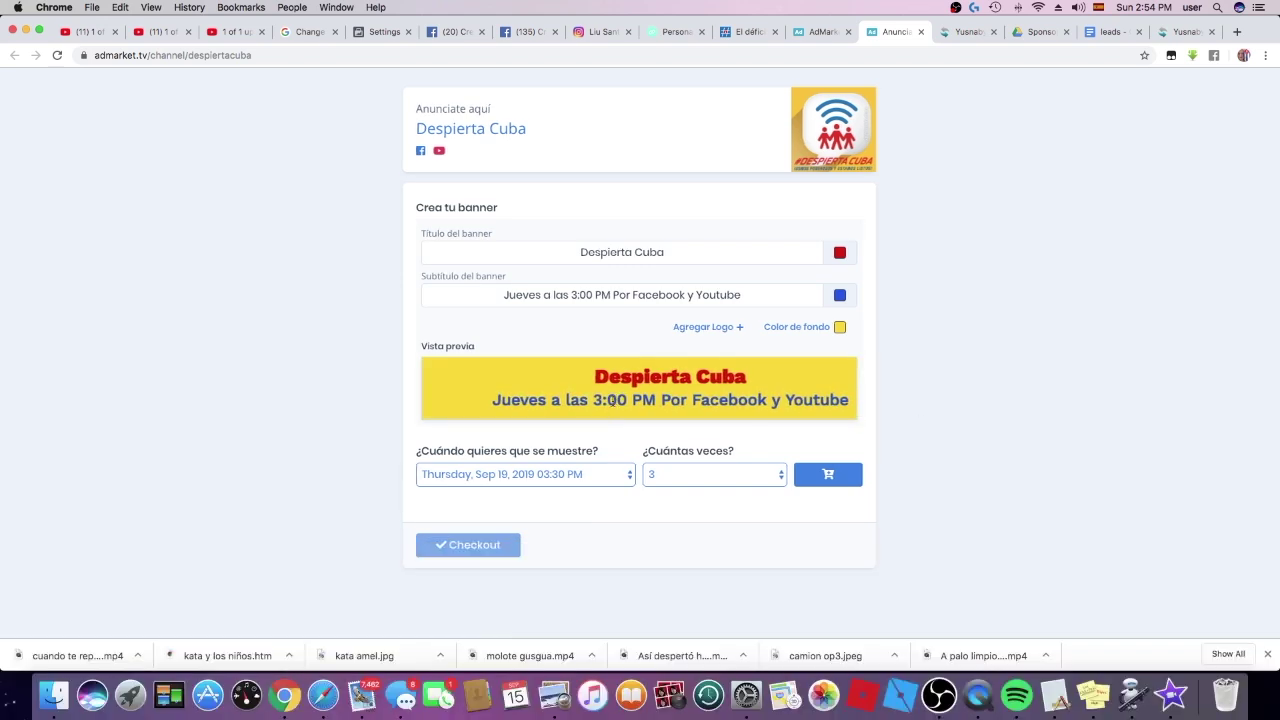
Add the logo file "logo despierta cuba unido.png" to the banner, finding it by searching for "despierta cu".
click(718, 329)
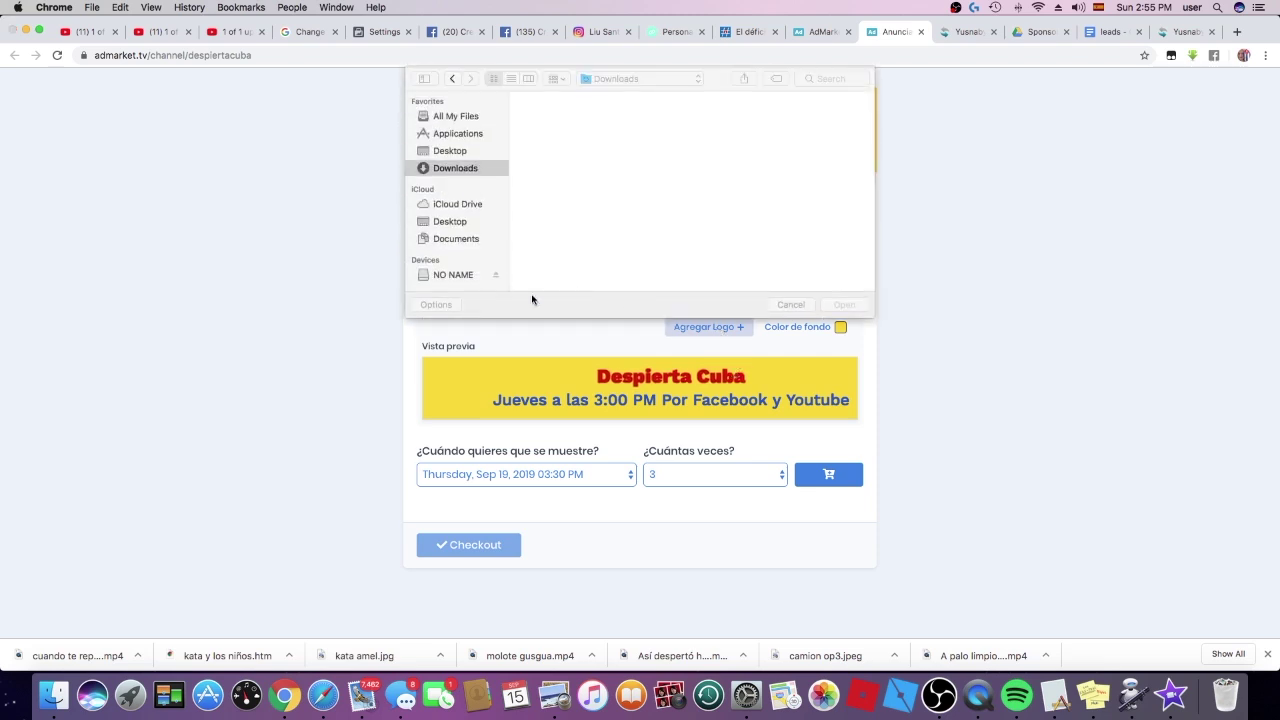
scroll(528, 190, down, 1)
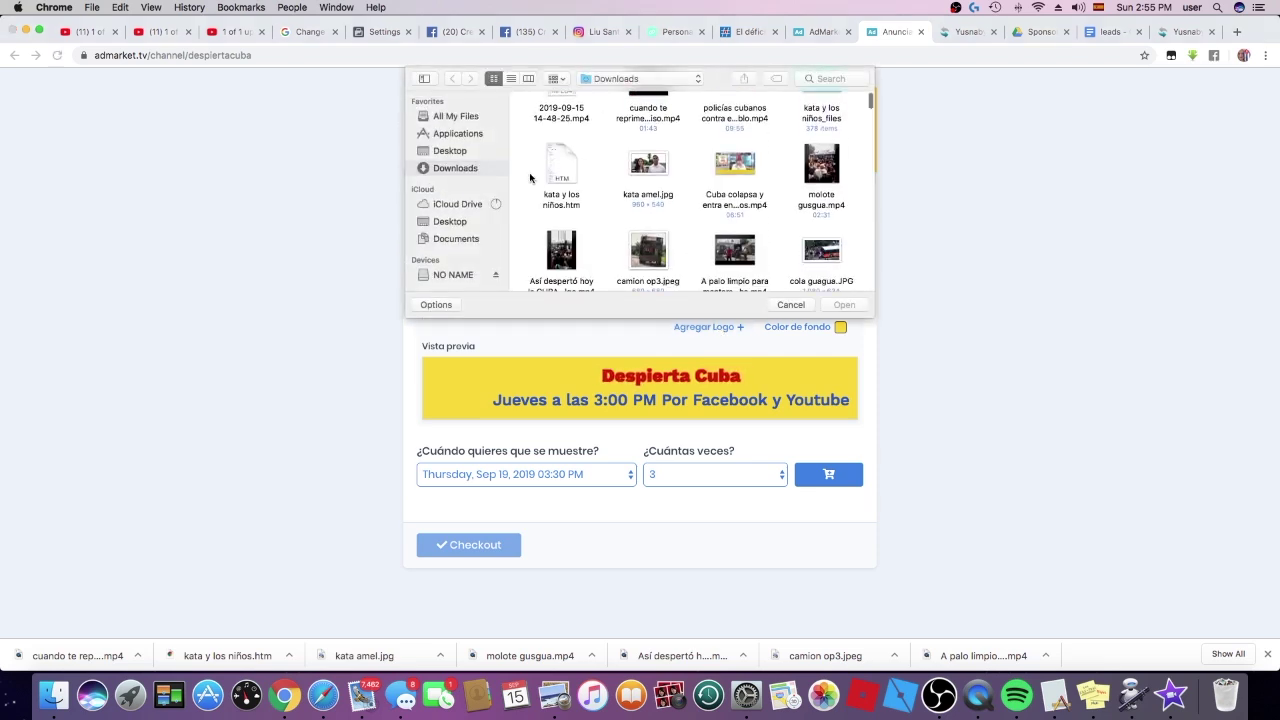
scroll(528, 177, up, 2)
click(841, 80)
text(despierta cu)
click(760, 135)
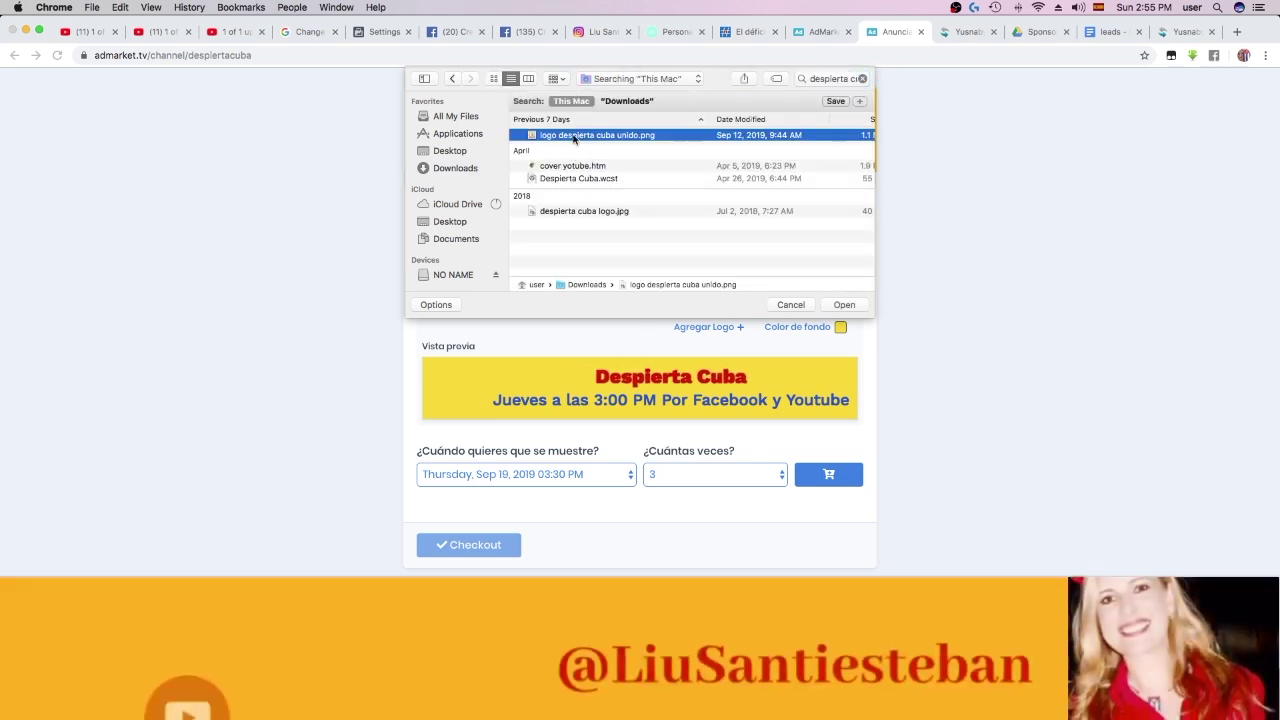
click(845, 305)
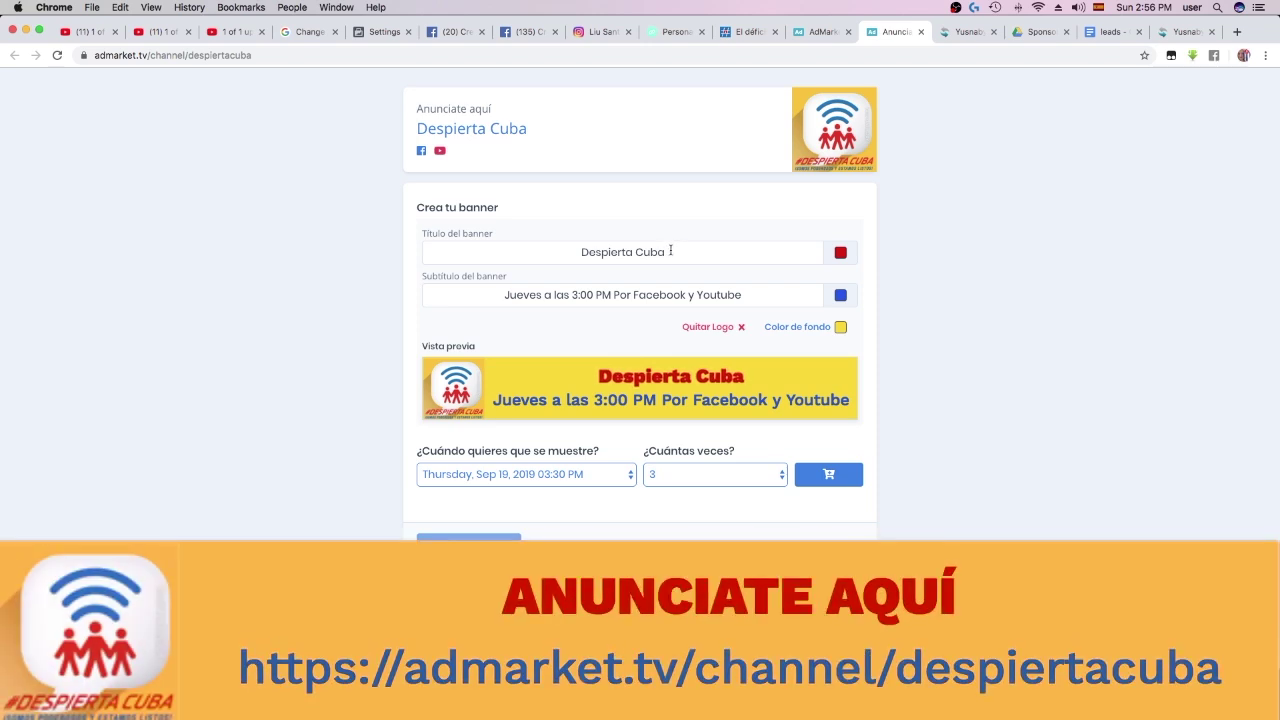
Replace the banner title with "Restaurante Las Palmas" and apply it to the preview.
drag(670, 252, 578, 252)
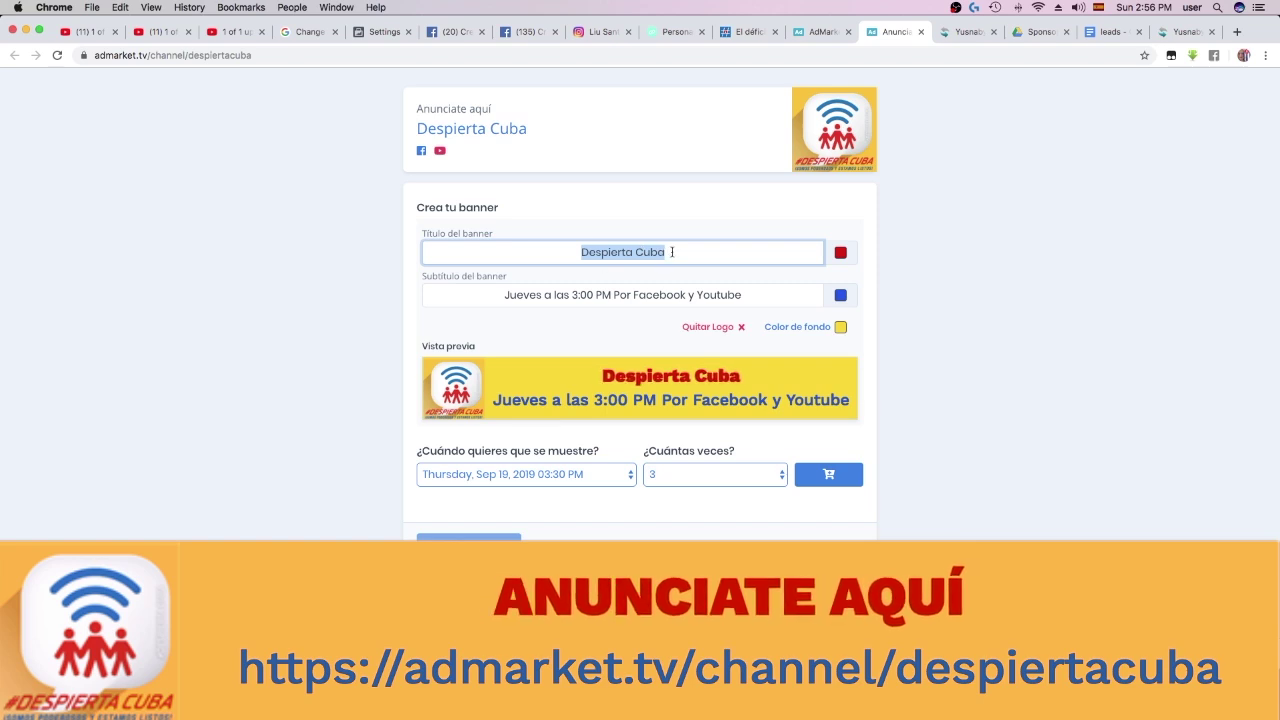
text(Ro)
key(BackSpace)
text(estauran)
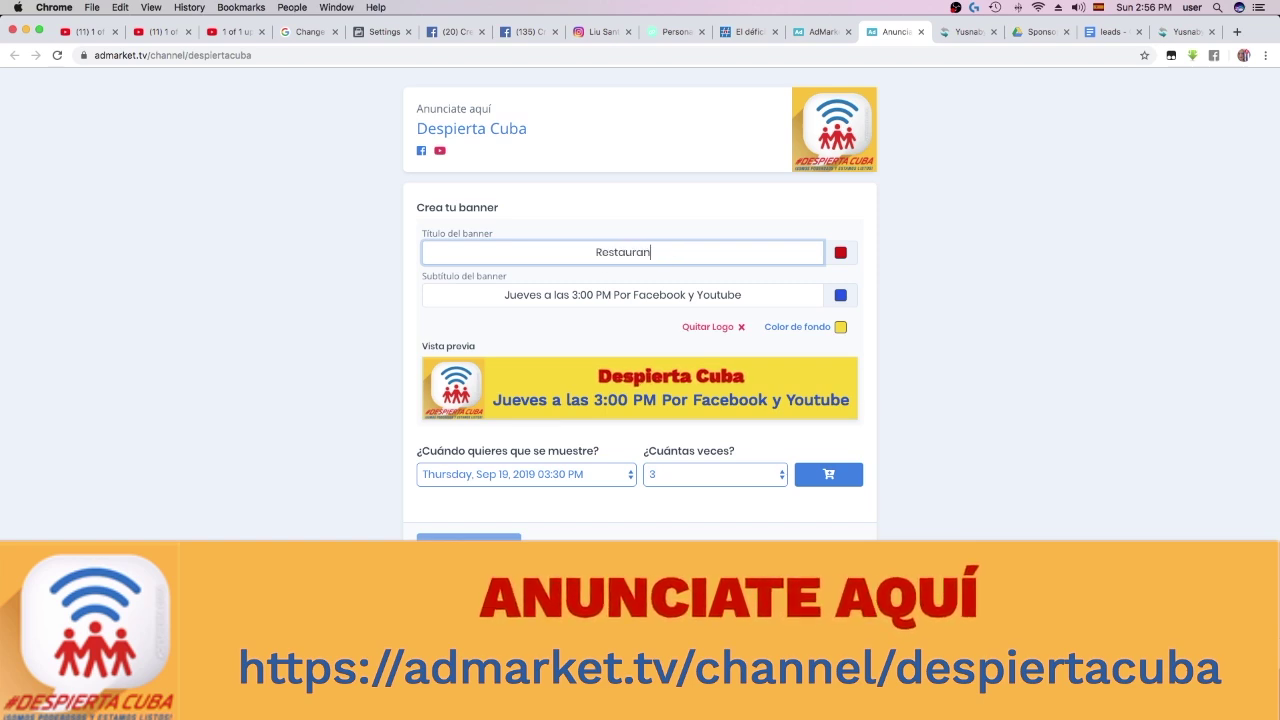
text(te Las Palmas)
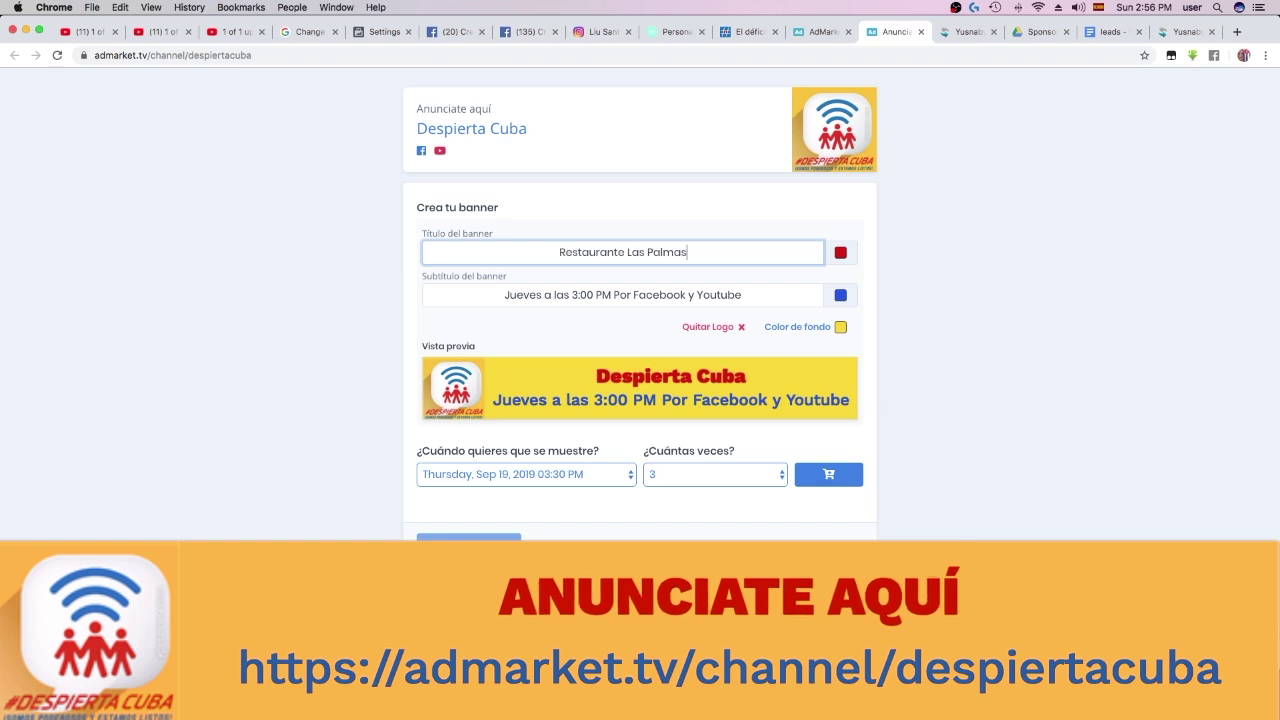
click(641, 308)
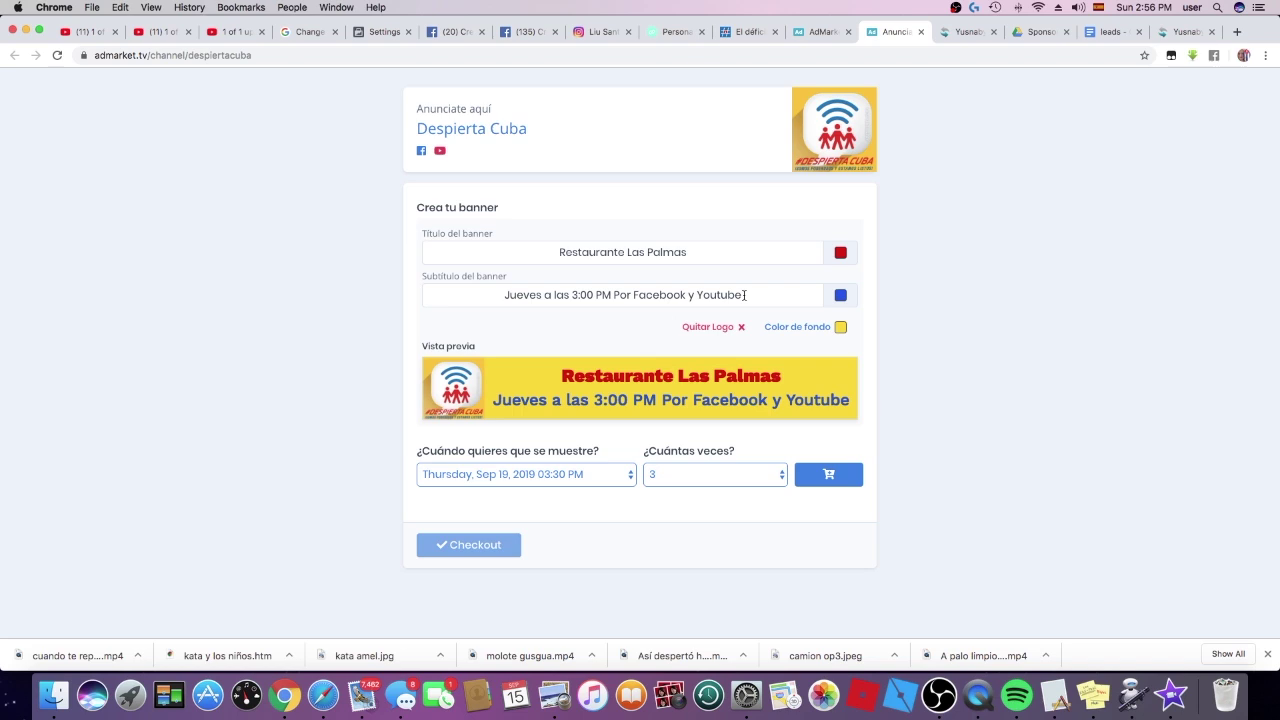
Replace the banner subtitle with "Reservas al" followed by a reservation phone number.
drag(748, 294, 475, 290)
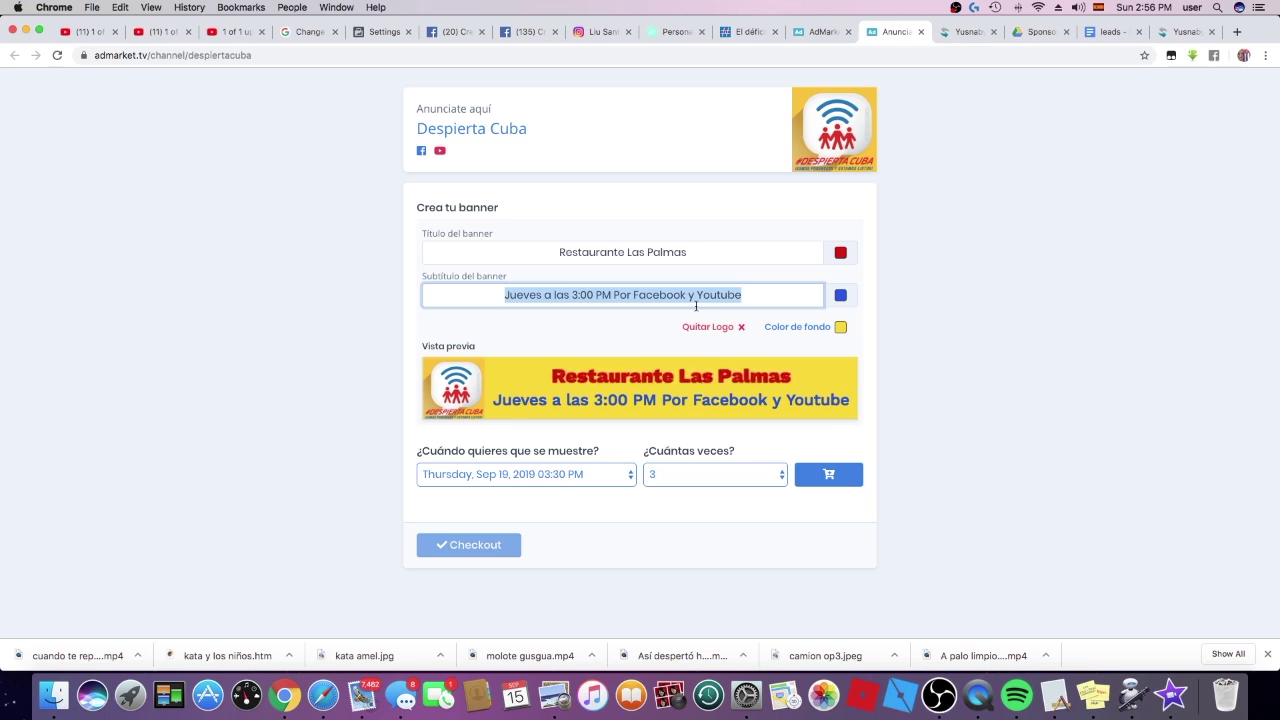
text(Reservas al)
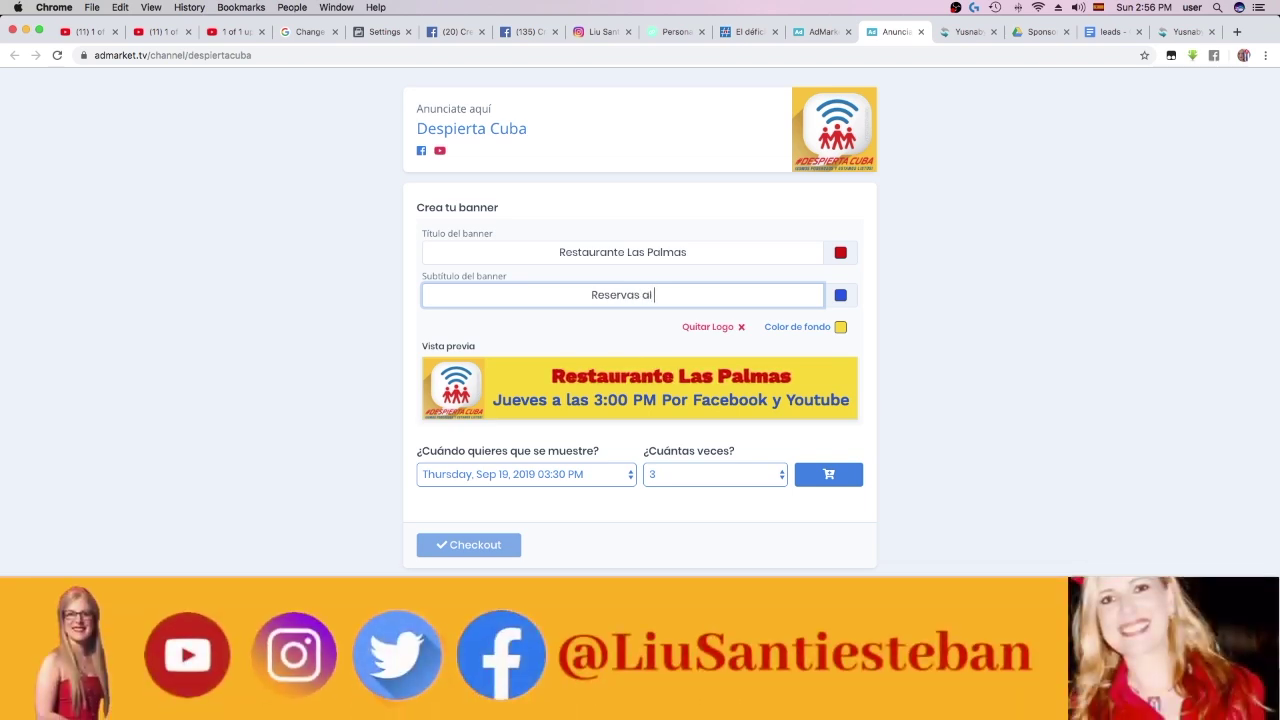
text( 55550000444)
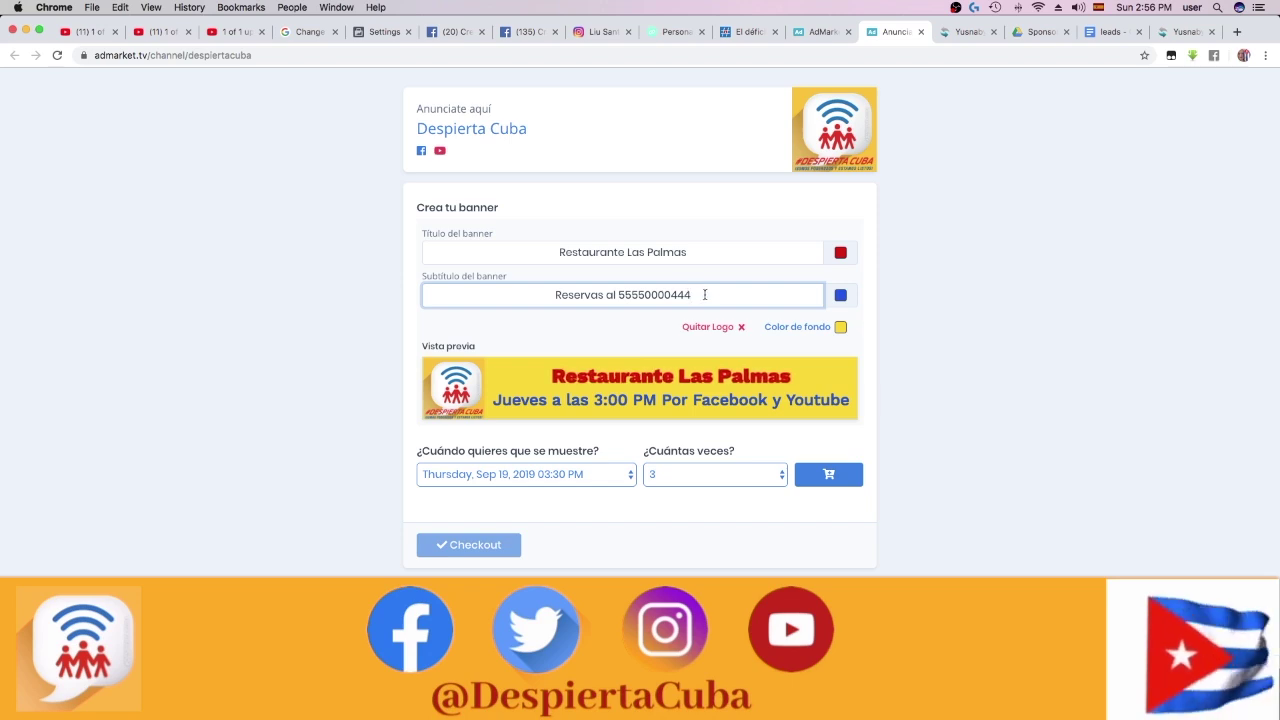
Replace the banner subtitle with "Comida cubana reservas al" followed by a reservation phone number and apply it to the preview.
drag(706, 294, 543, 295)
text(Comi)
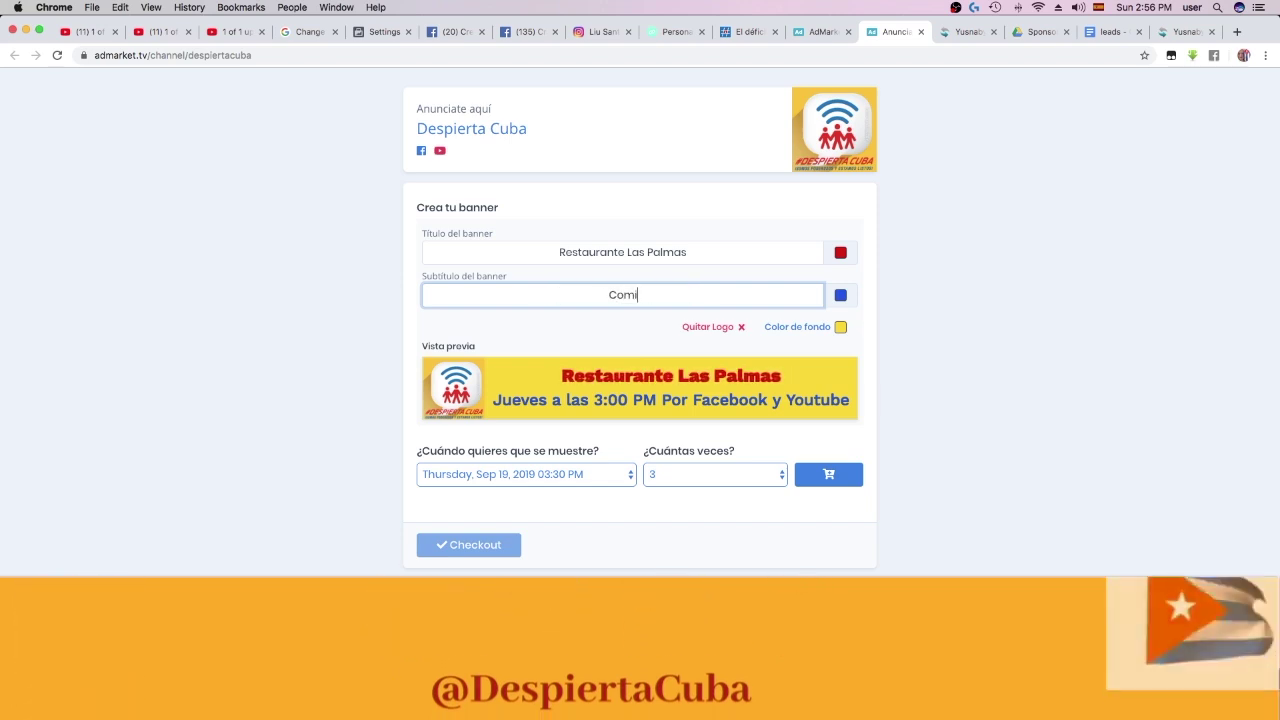
text(da)
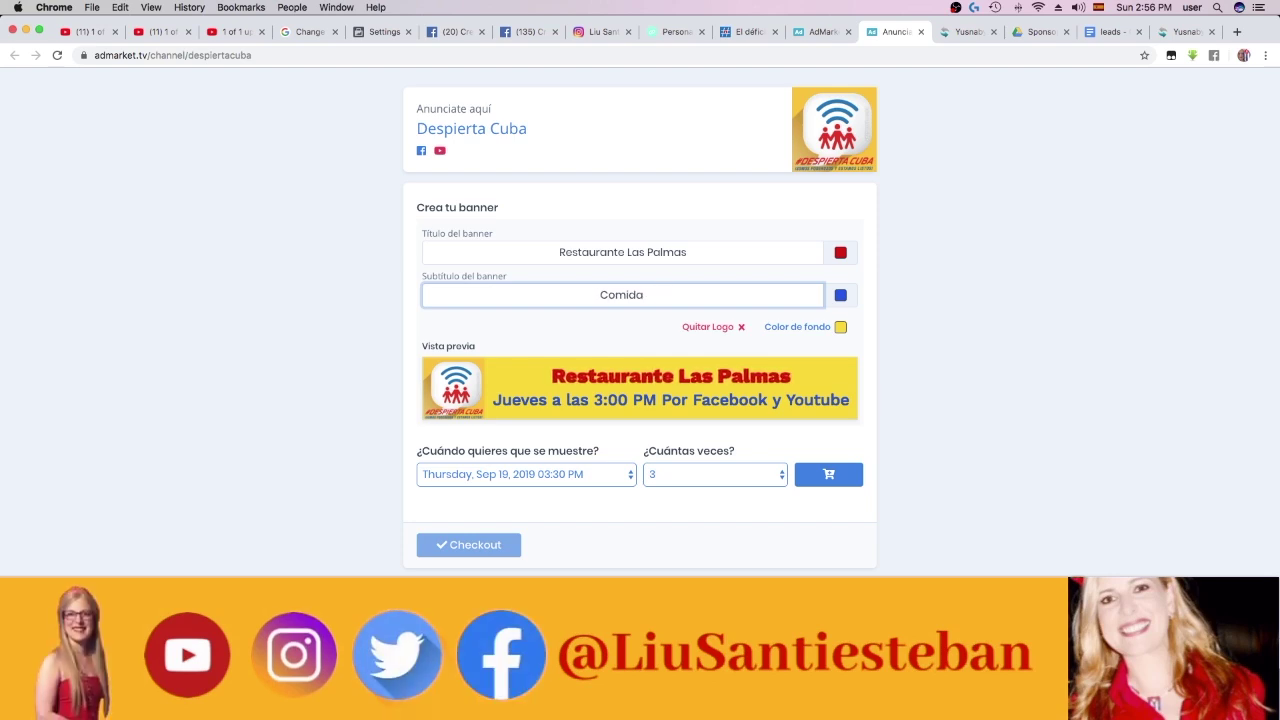
text( cubana reservas al)
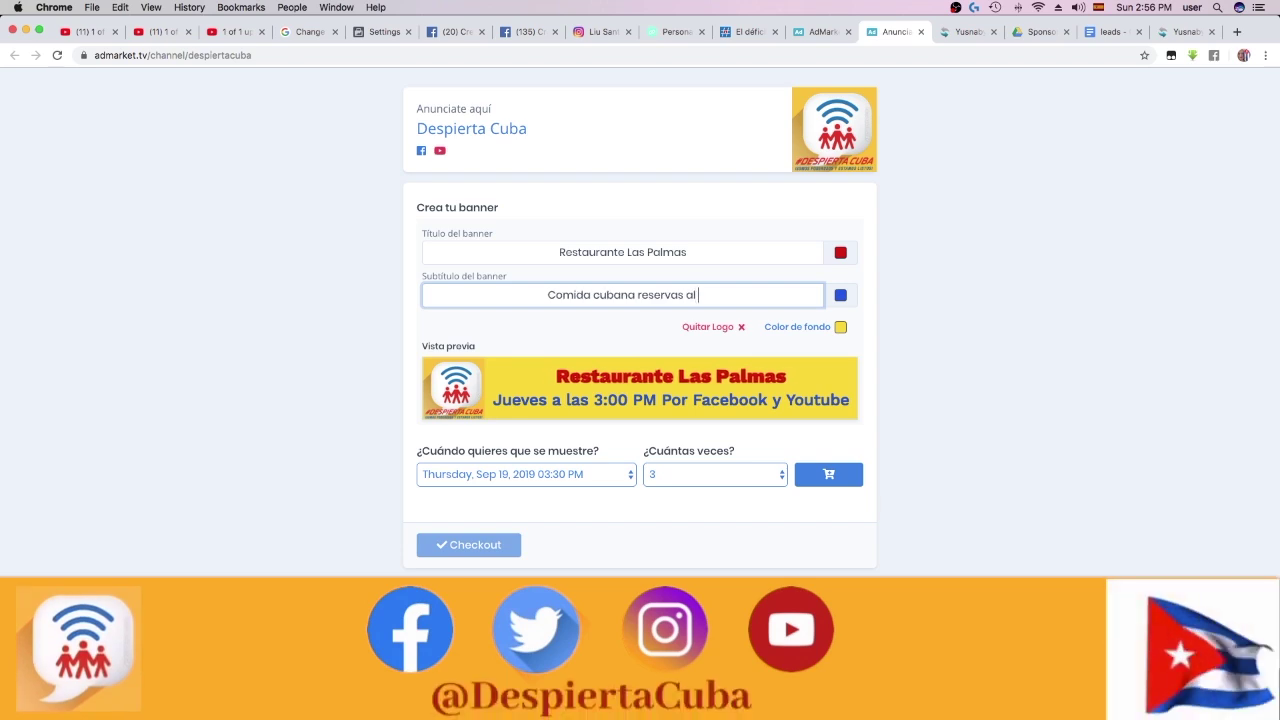
text( 305)
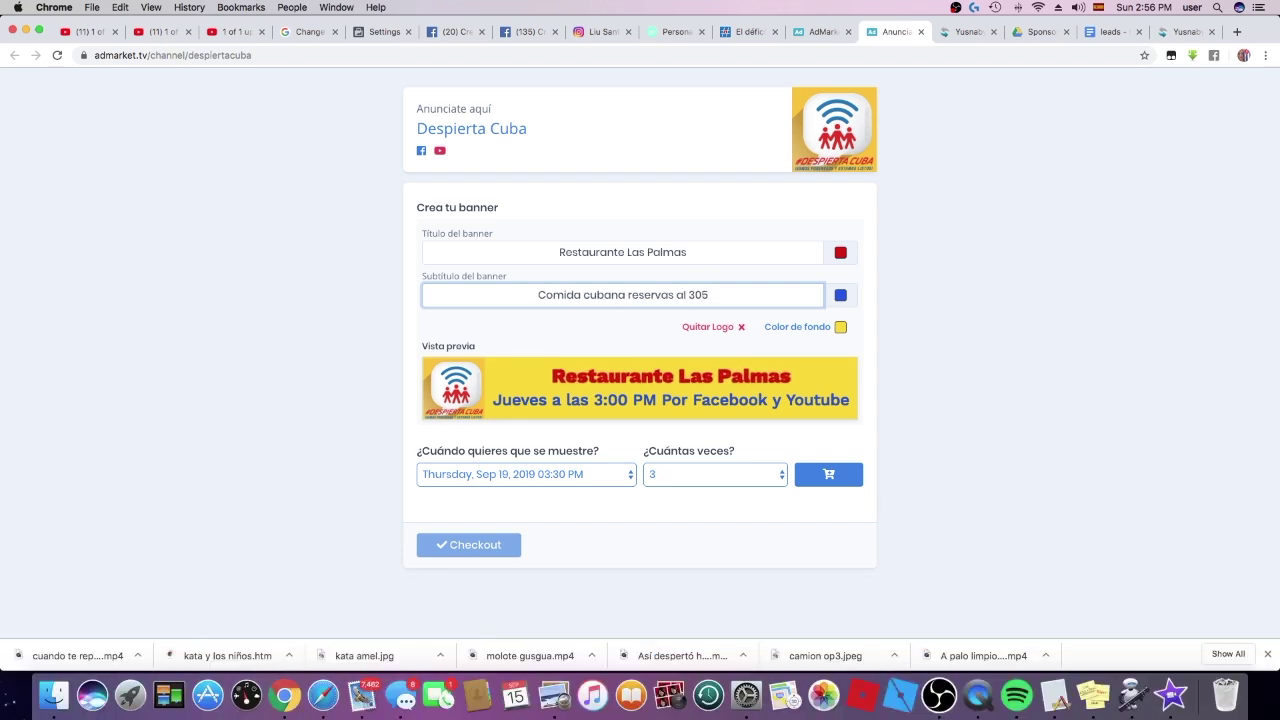
text(000000)
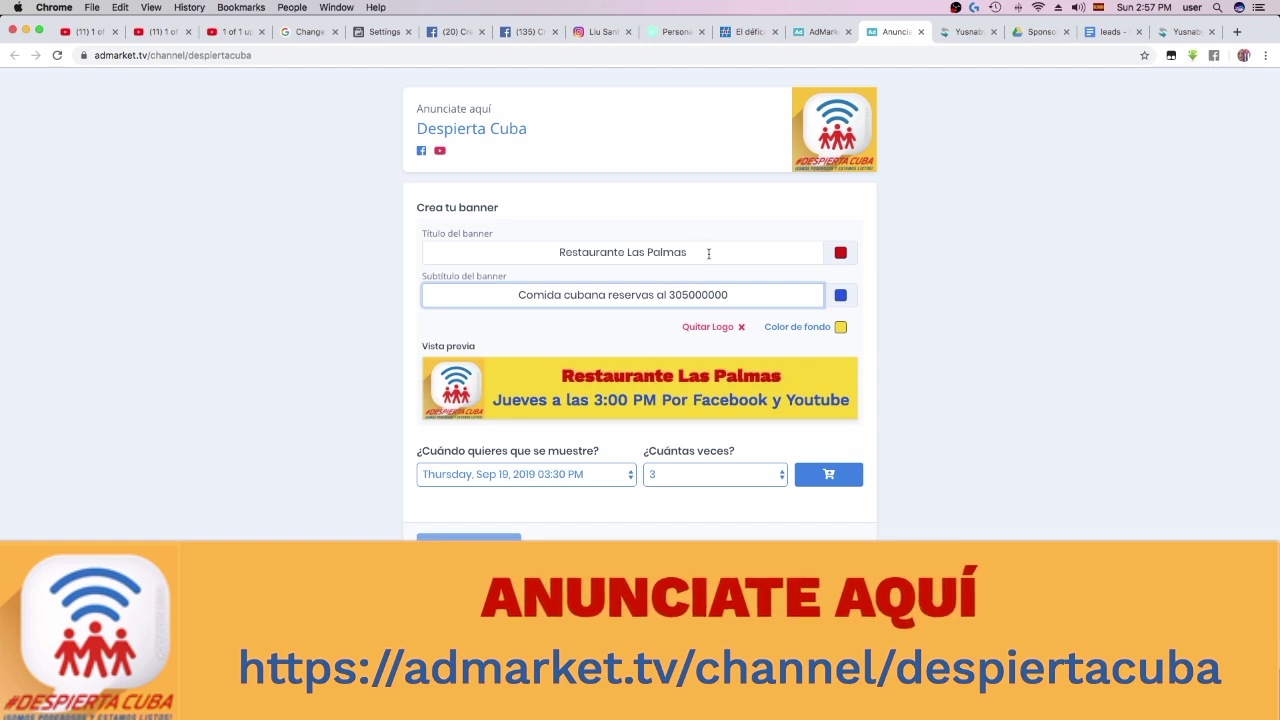
click(640, 340)
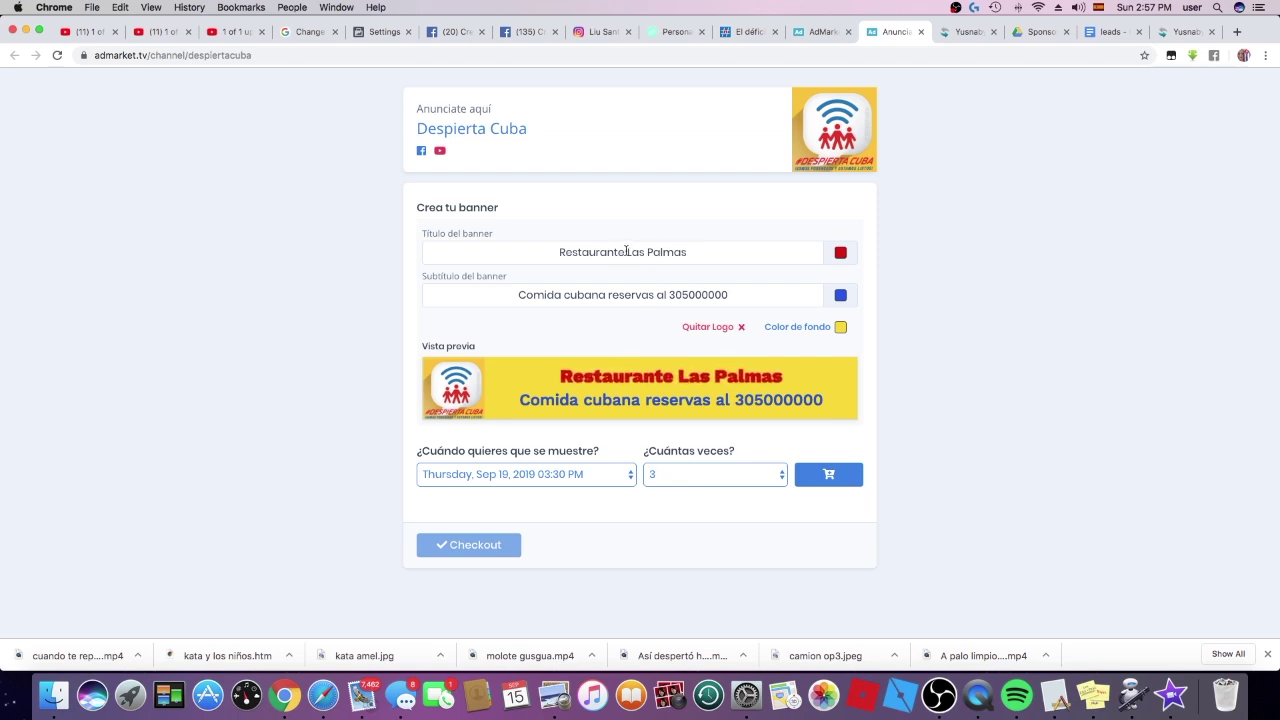
Change the banner title to "Las Palmas Comida cubana" and apply it to the preview.
drag(627, 251, 537, 249)
key(BackSpace)
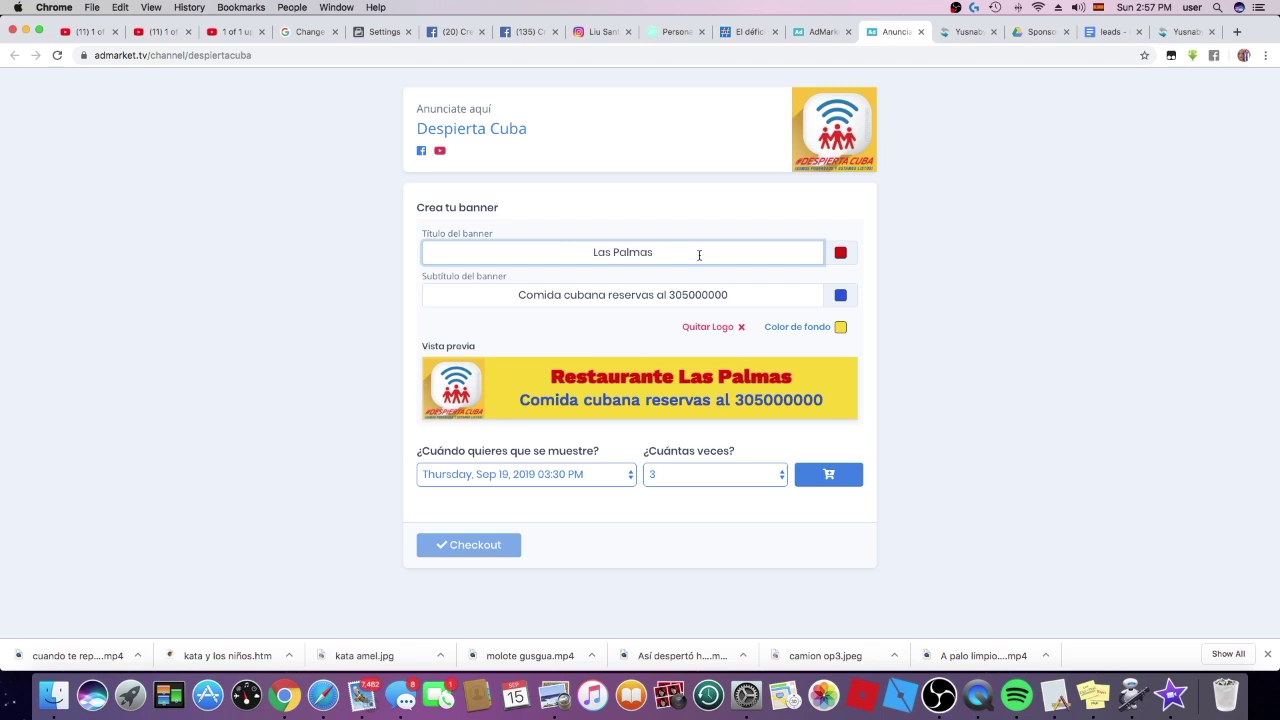
text(Comida cubana)
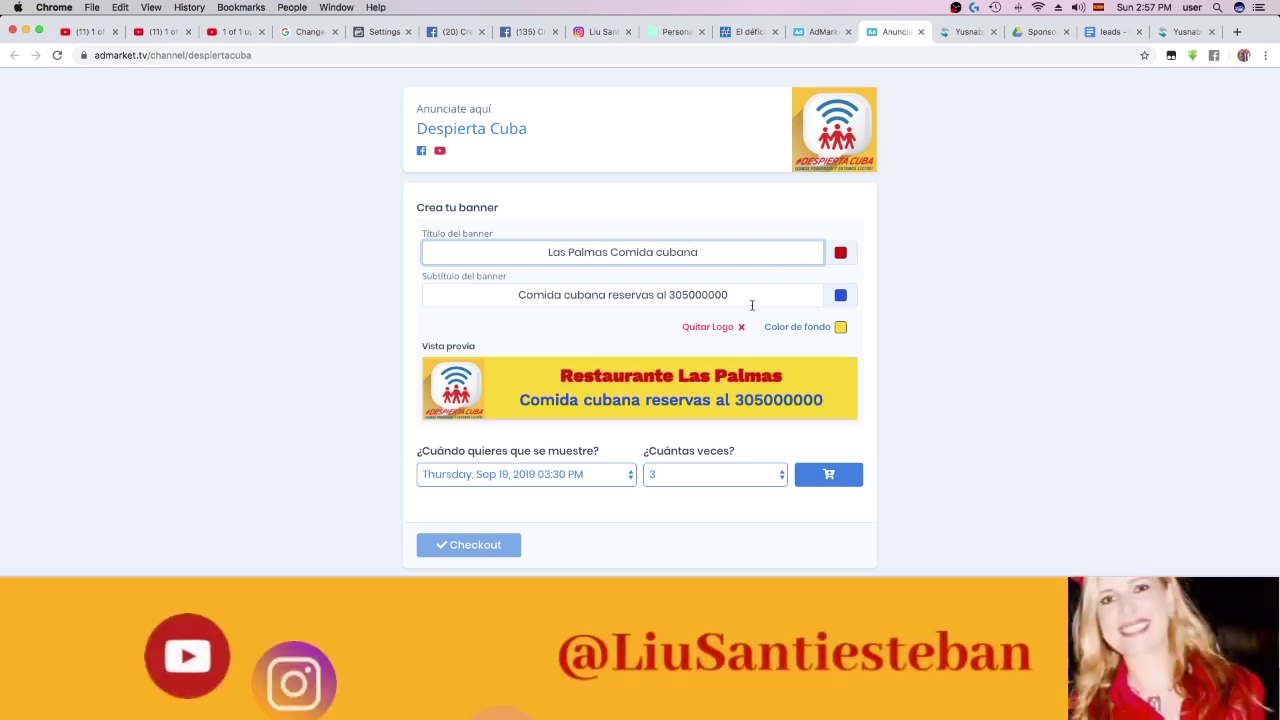
click(646, 341)
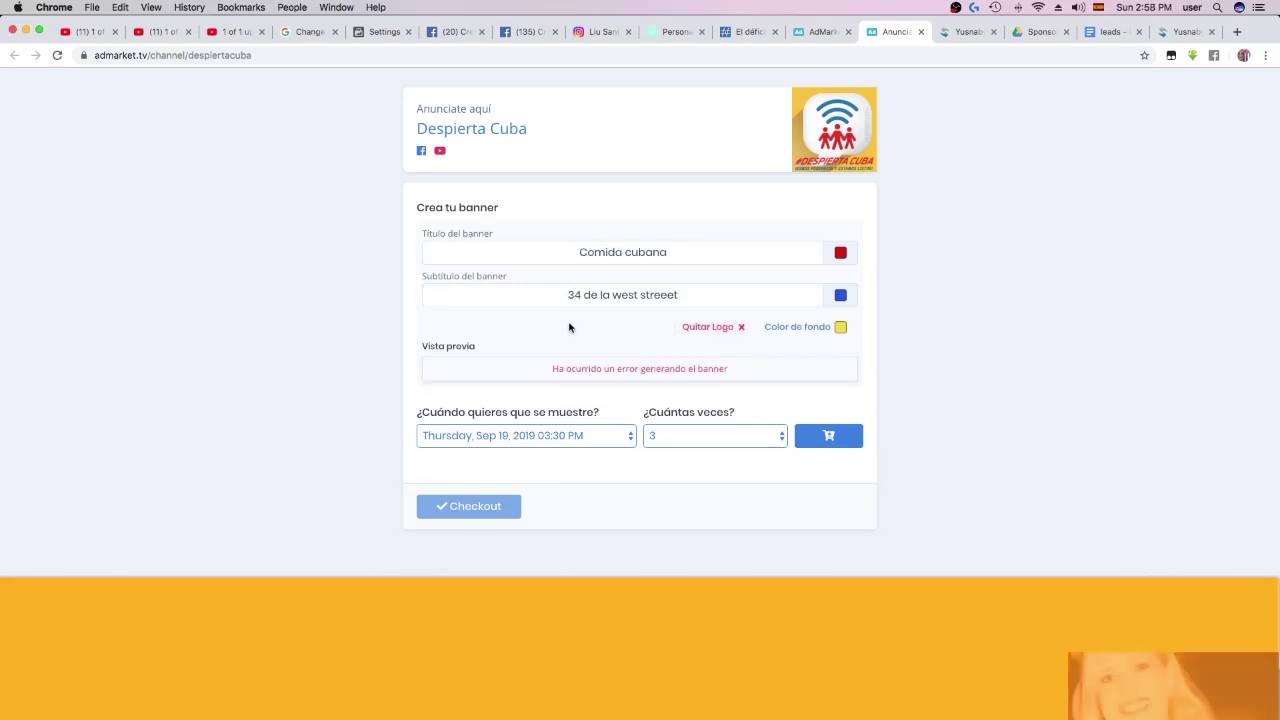
Reload admarket.tv/channel/despiertacuba to start over with an empty banner form.
click(406, 57)
click(406, 57)
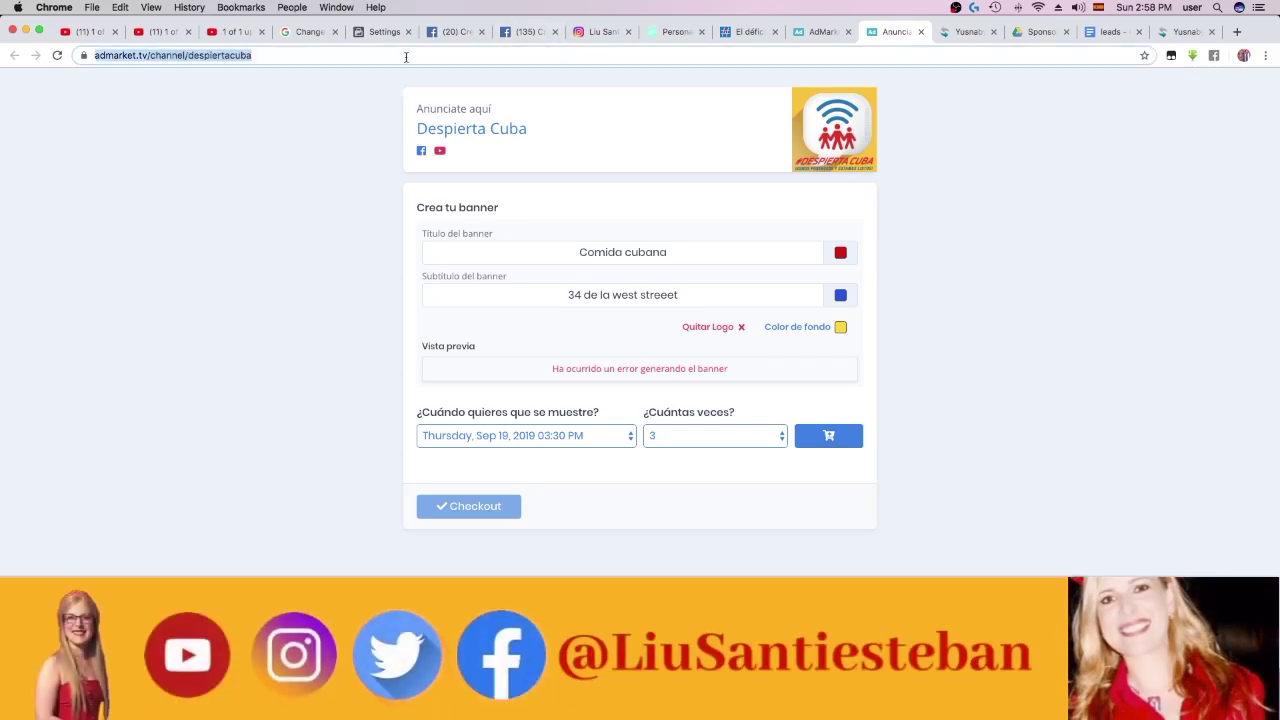
key(Return)
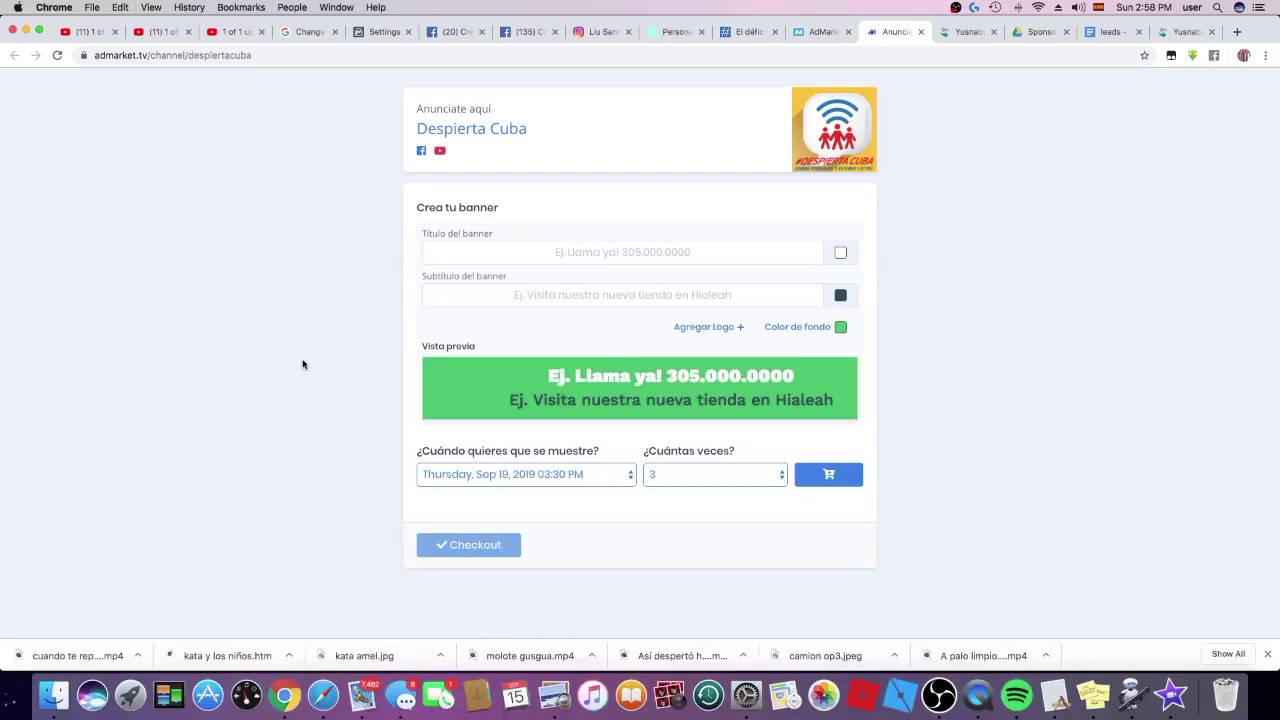
Enter "Comida Cubana" as the banner title.
click(622, 252)
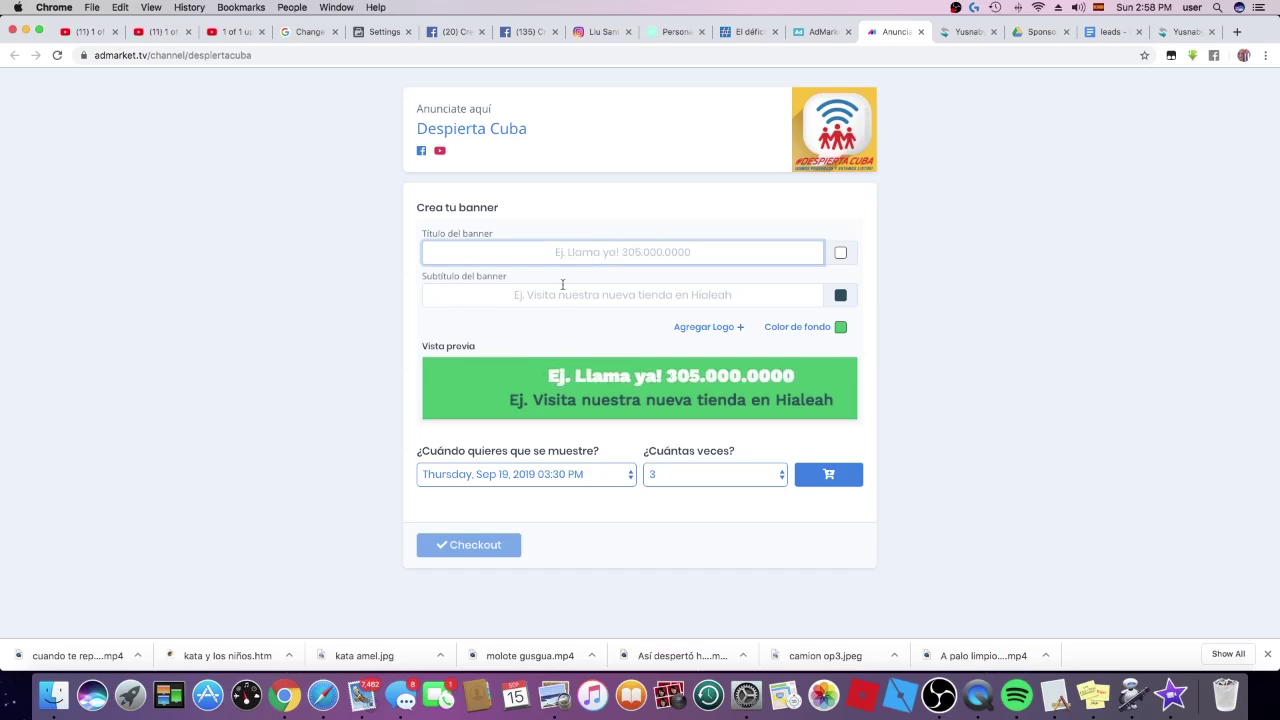
text(R)
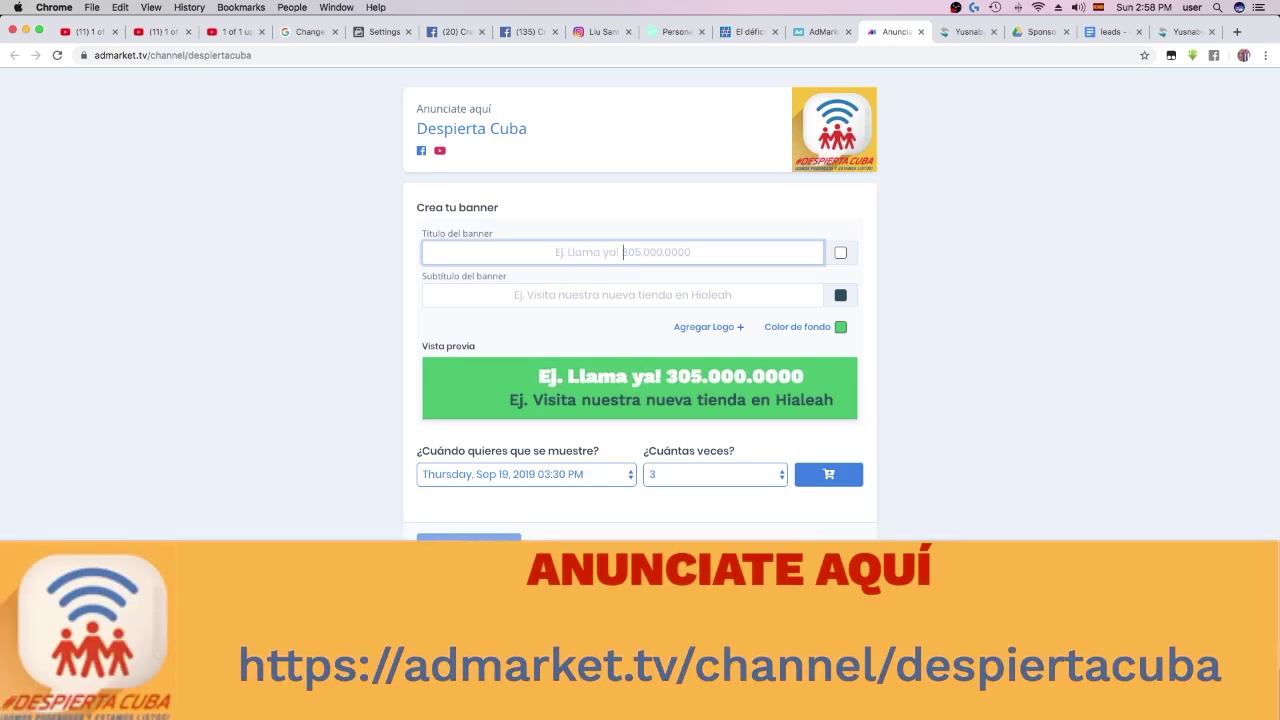
text(asta)
key(BackSpace)
key(BackSpace)
key(BackSpace)
key(BackSpace)
key(BackSpace)
text(comida Cubana)
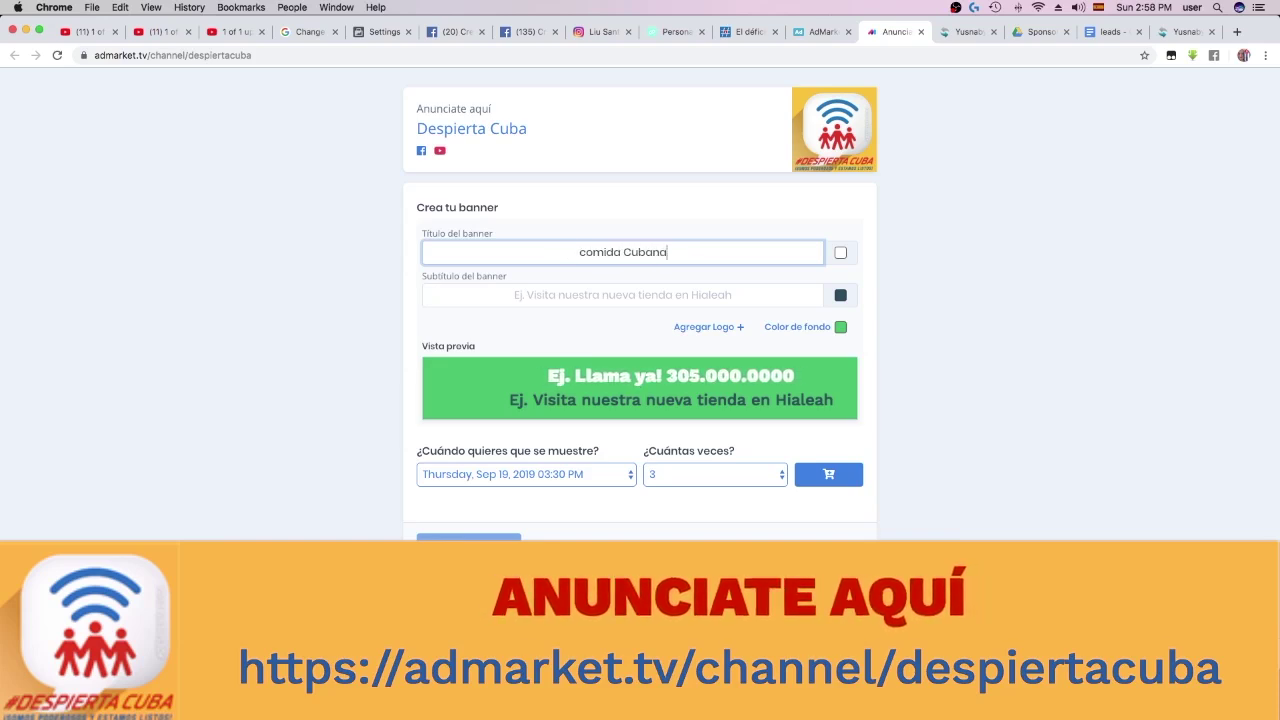
click(580, 252)
key(Delete)
text(C)
Enter "en la 8 street" as the banner subtitle and apply it to the preview.
click(618, 294)
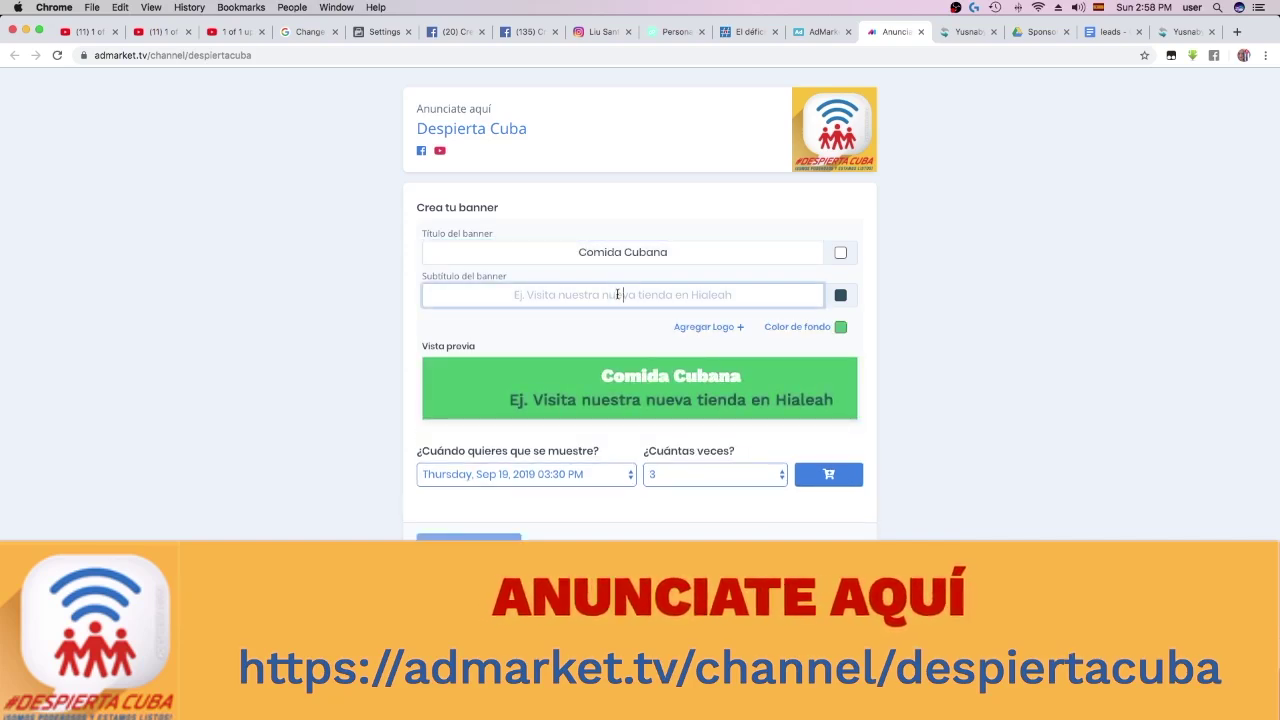
text(en la 8 street)
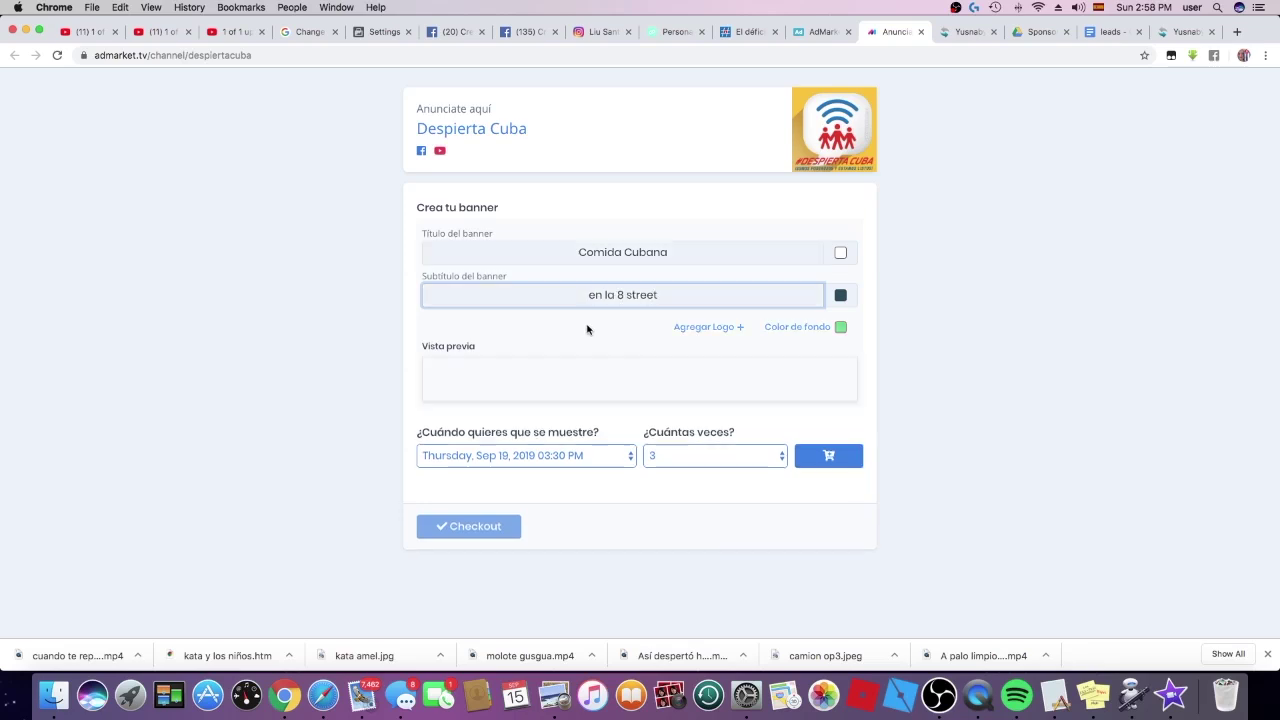
click(586, 348)
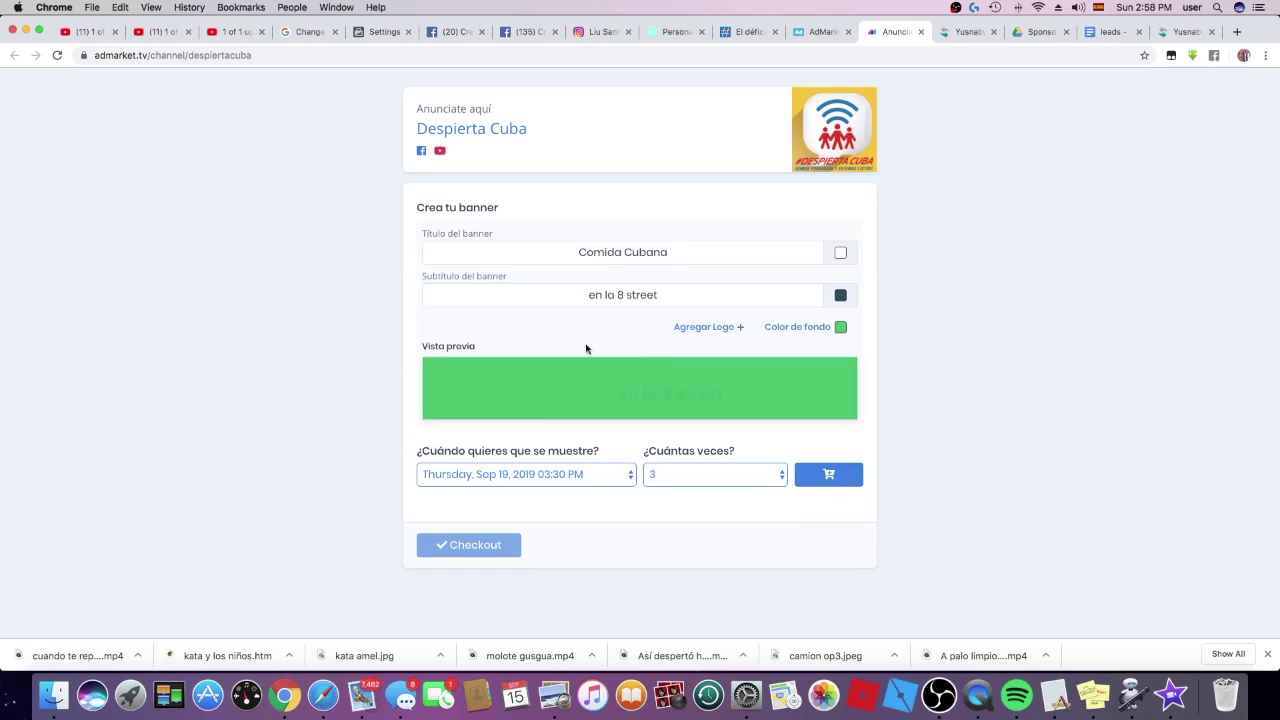
click(720, 331)
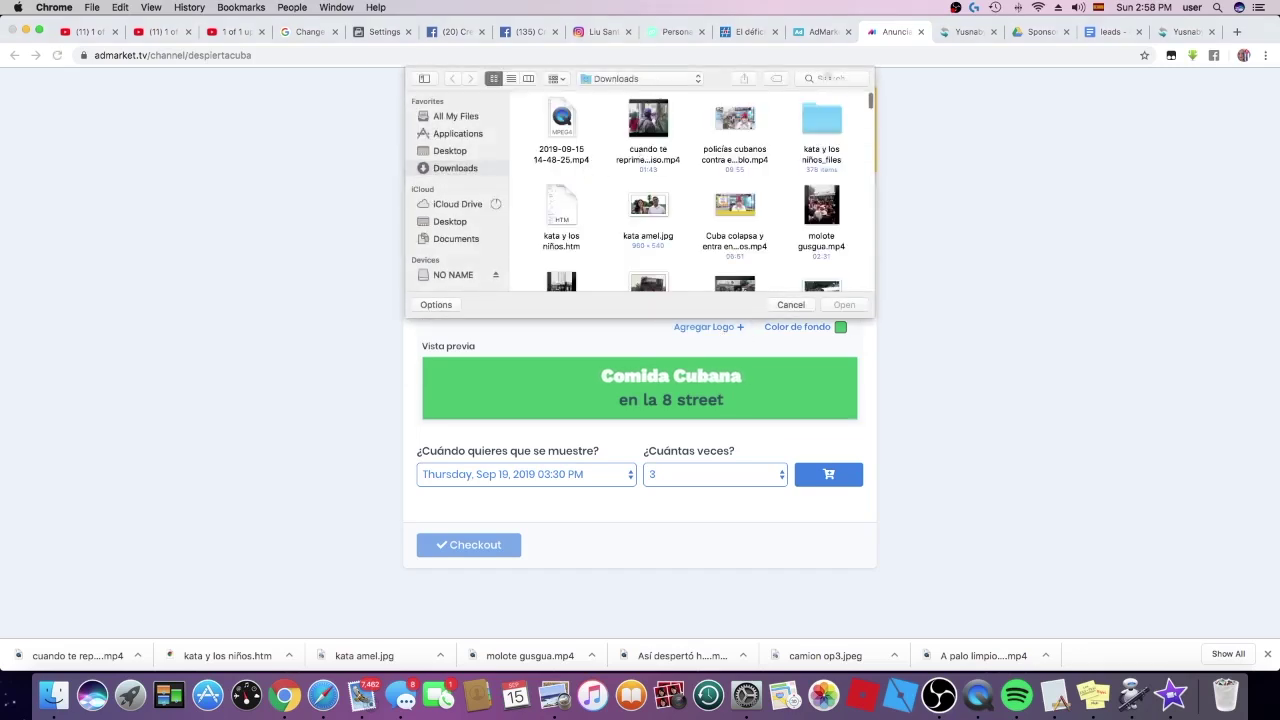
scroll(677, 228, down, 5)
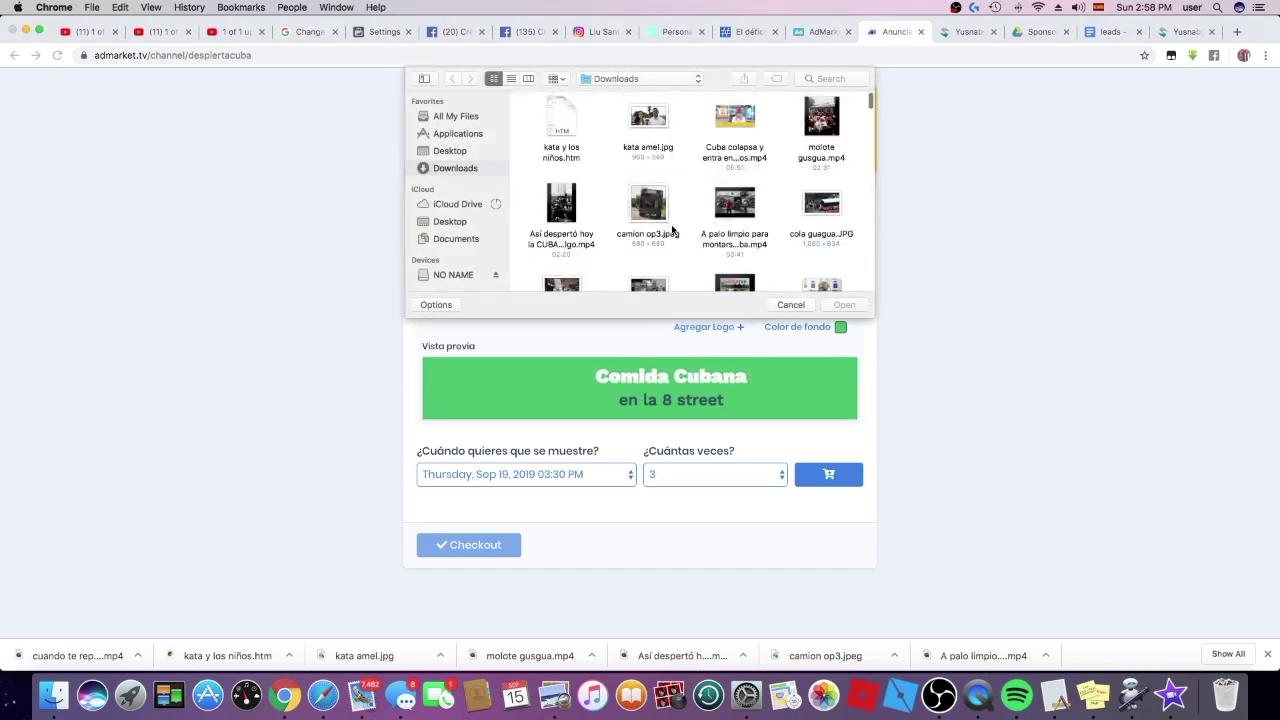
scroll(680, 228, down, 5)
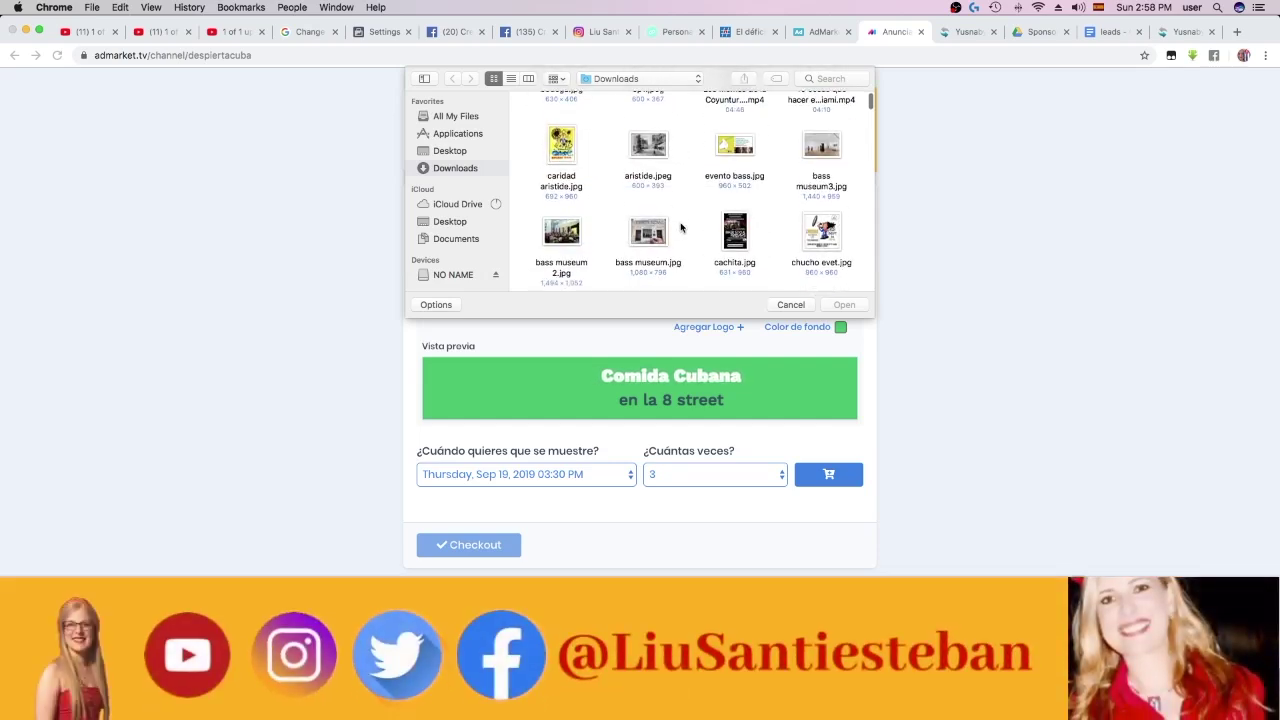
click(562, 145)
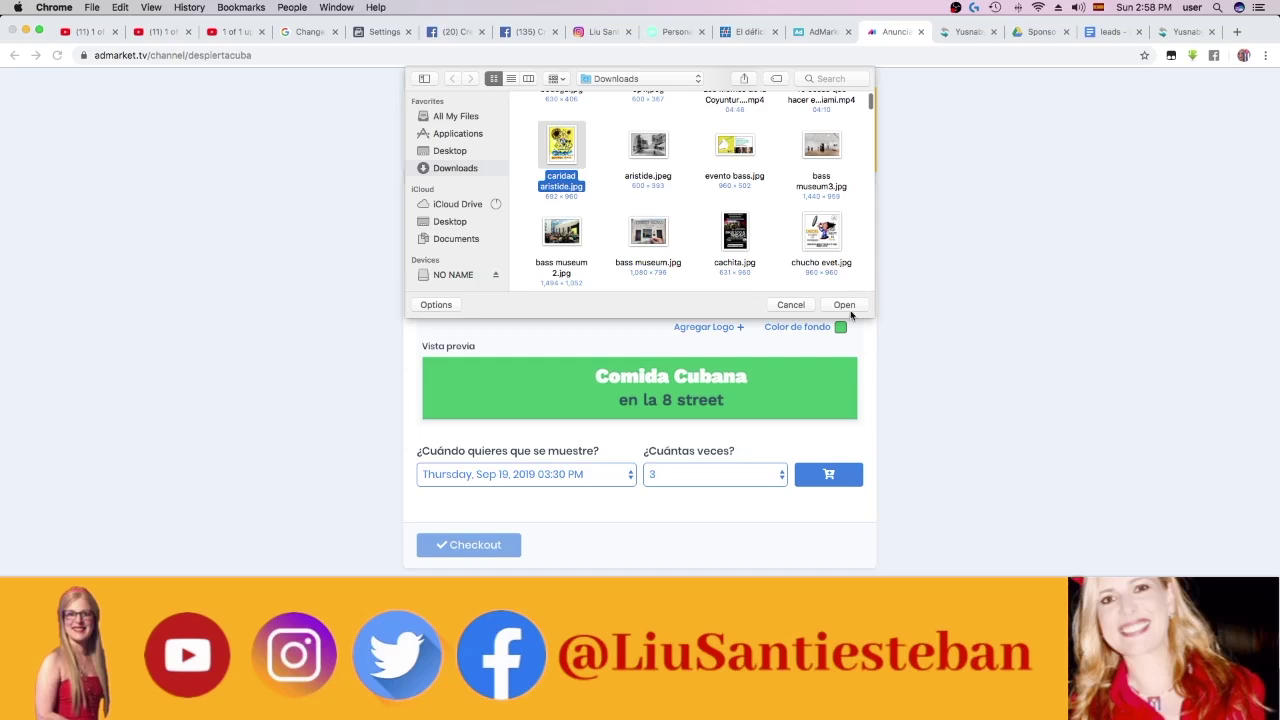
click(845, 305)
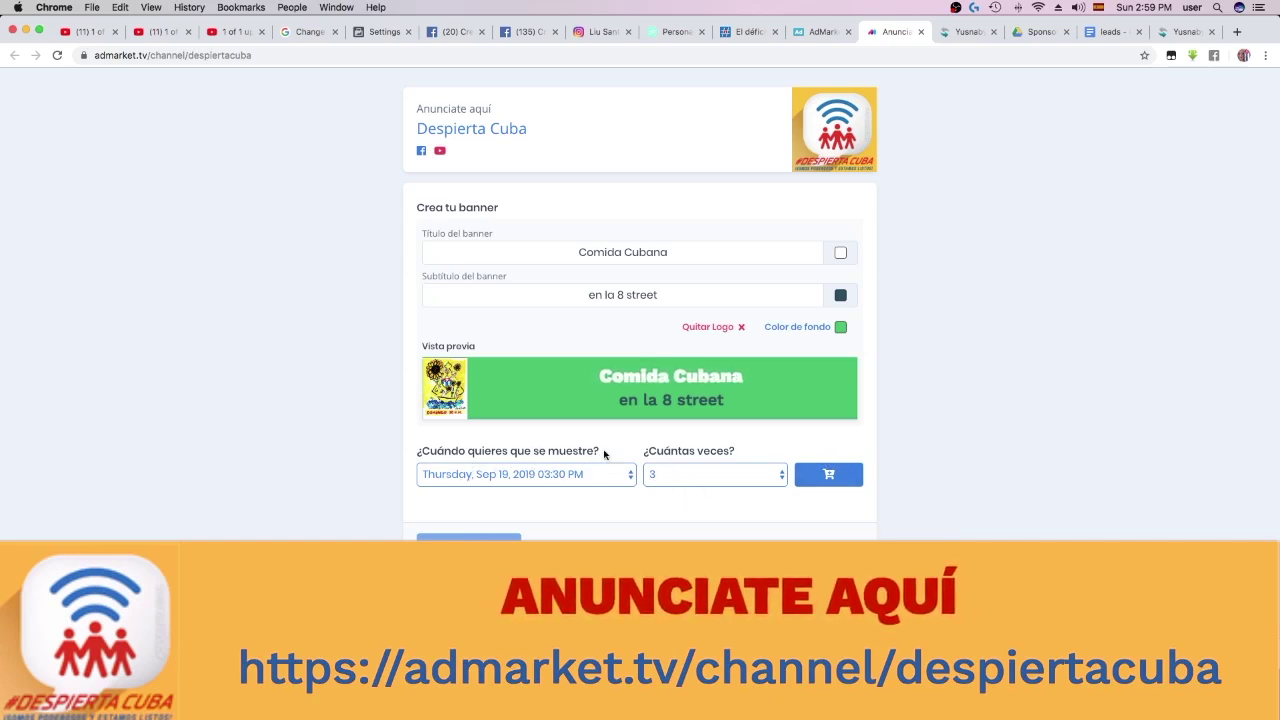
Examine the available programme dates and the options for how many times the banner is shown.
click(550, 478)
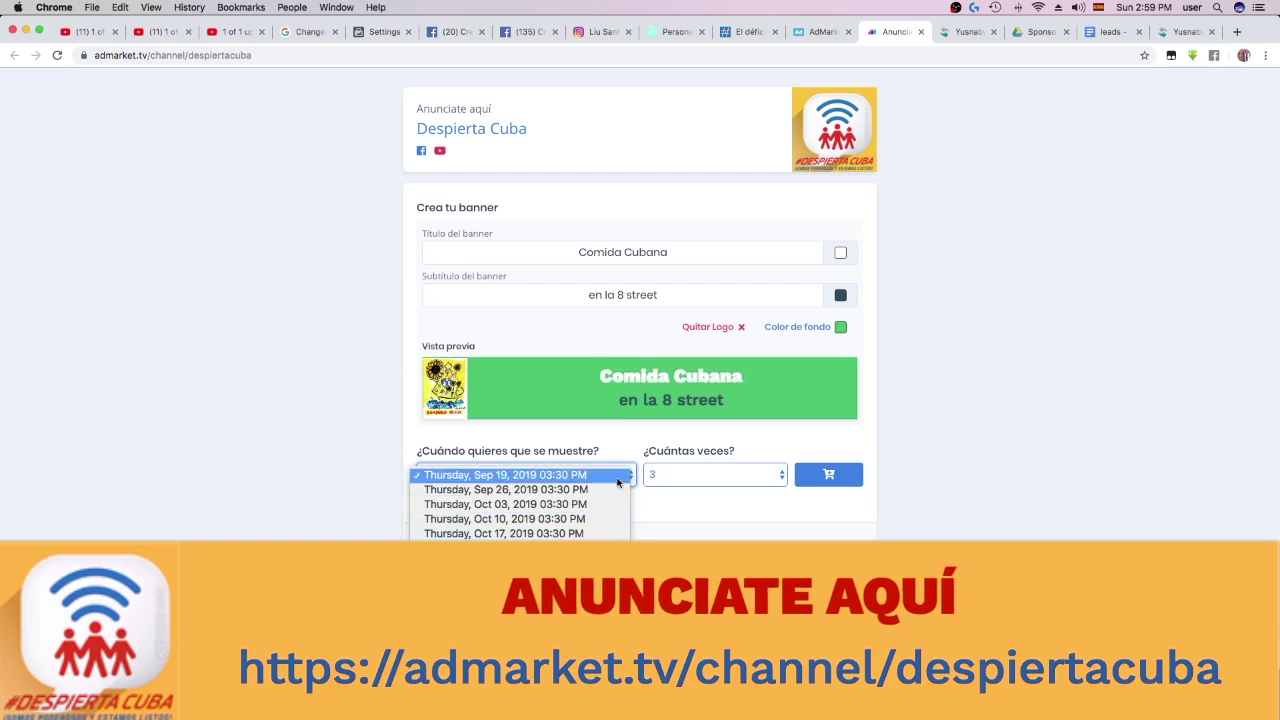
click(675, 459)
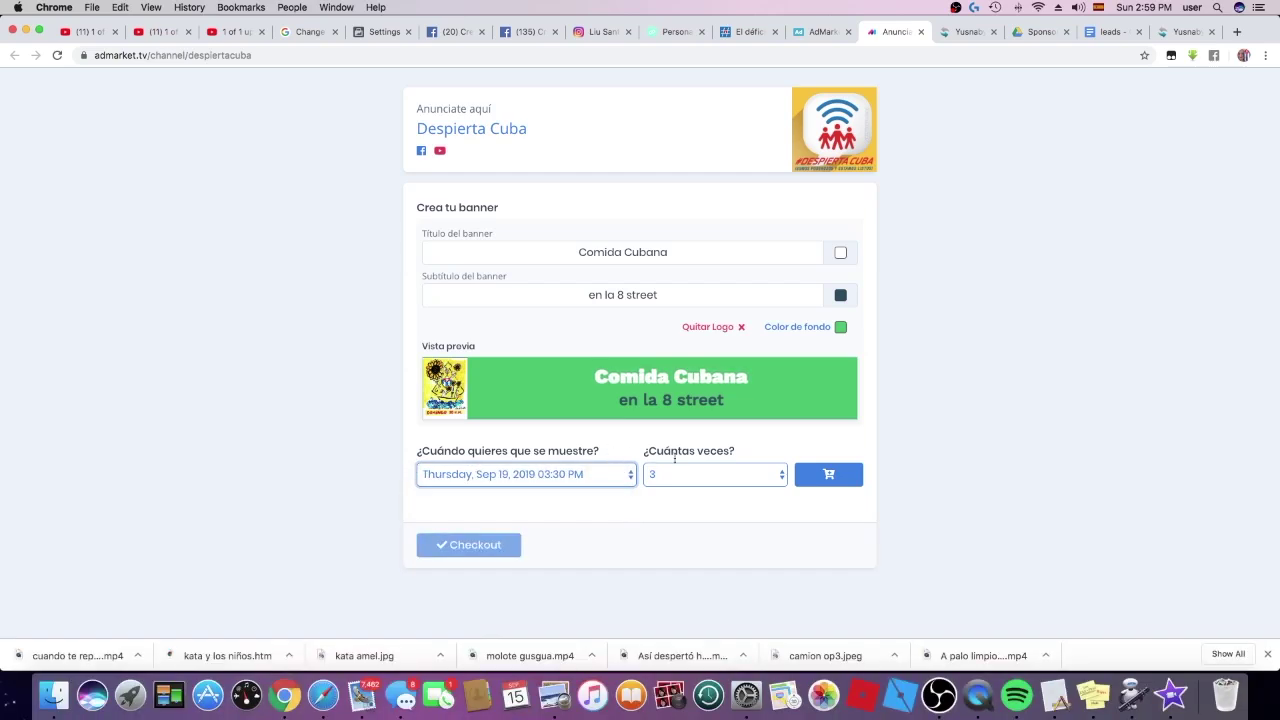
click(683, 476)
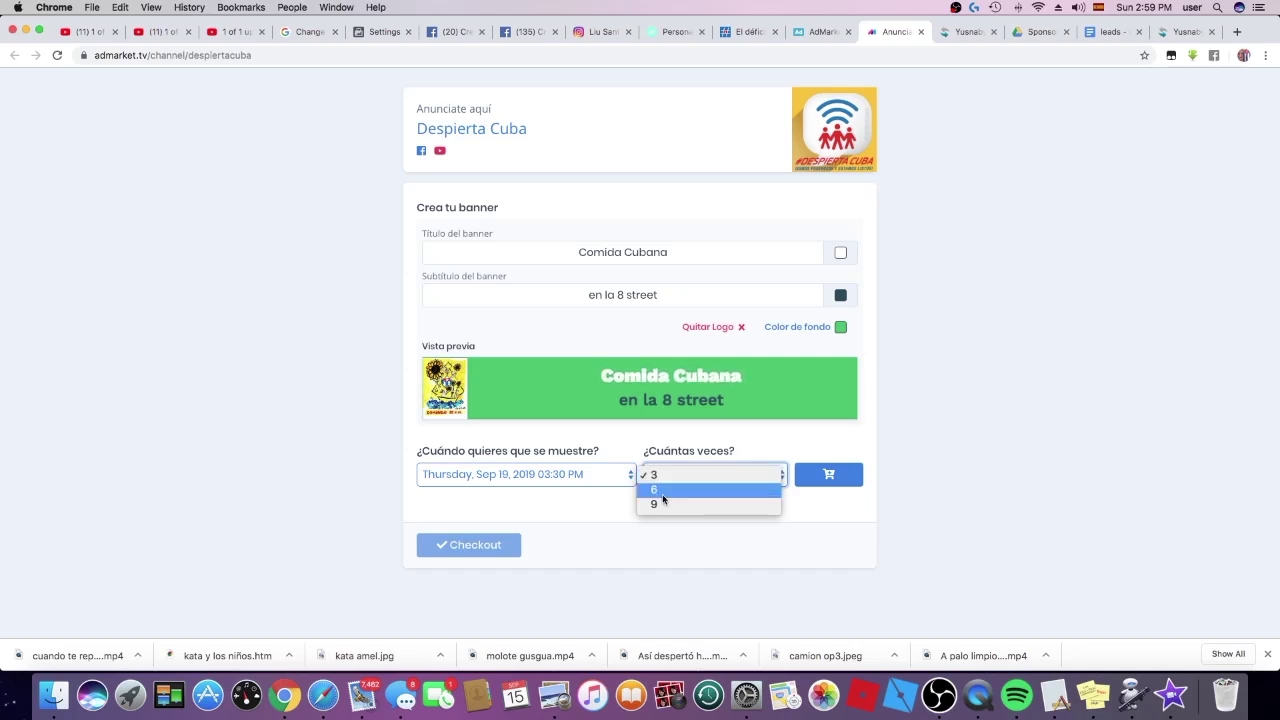
click(634, 447)
click(580, 477)
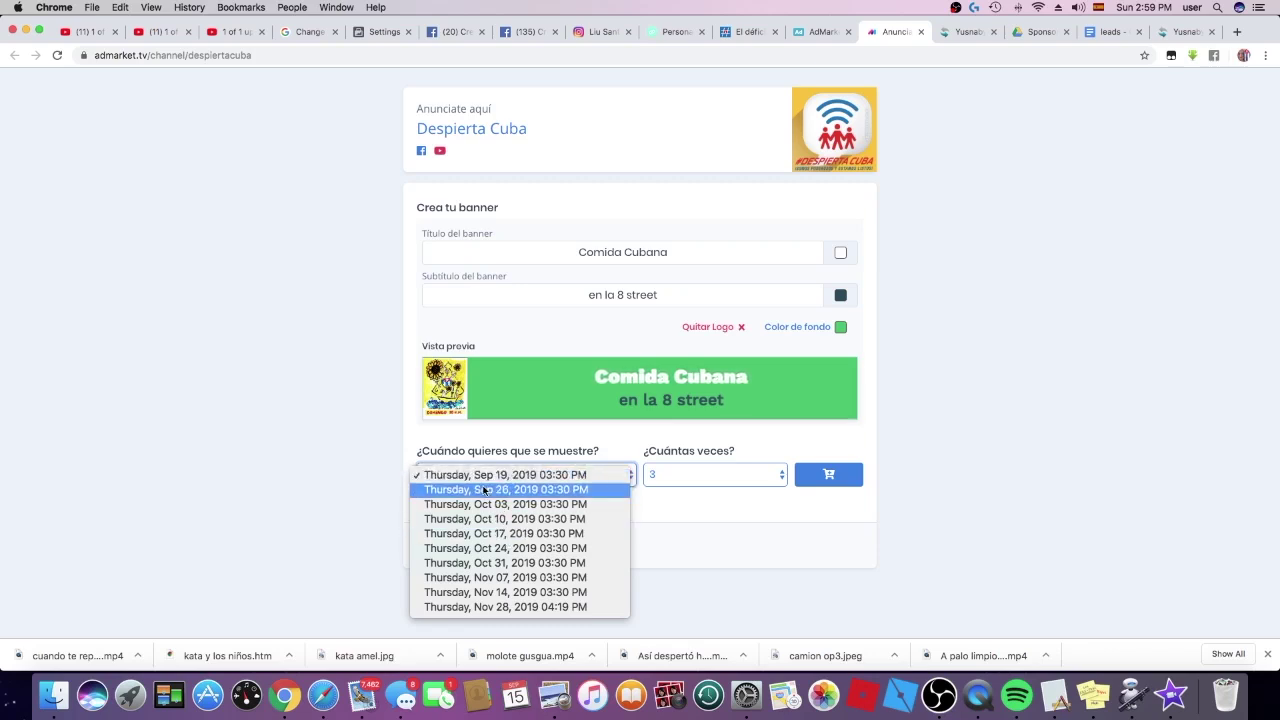
click(700, 477)
click(695, 475)
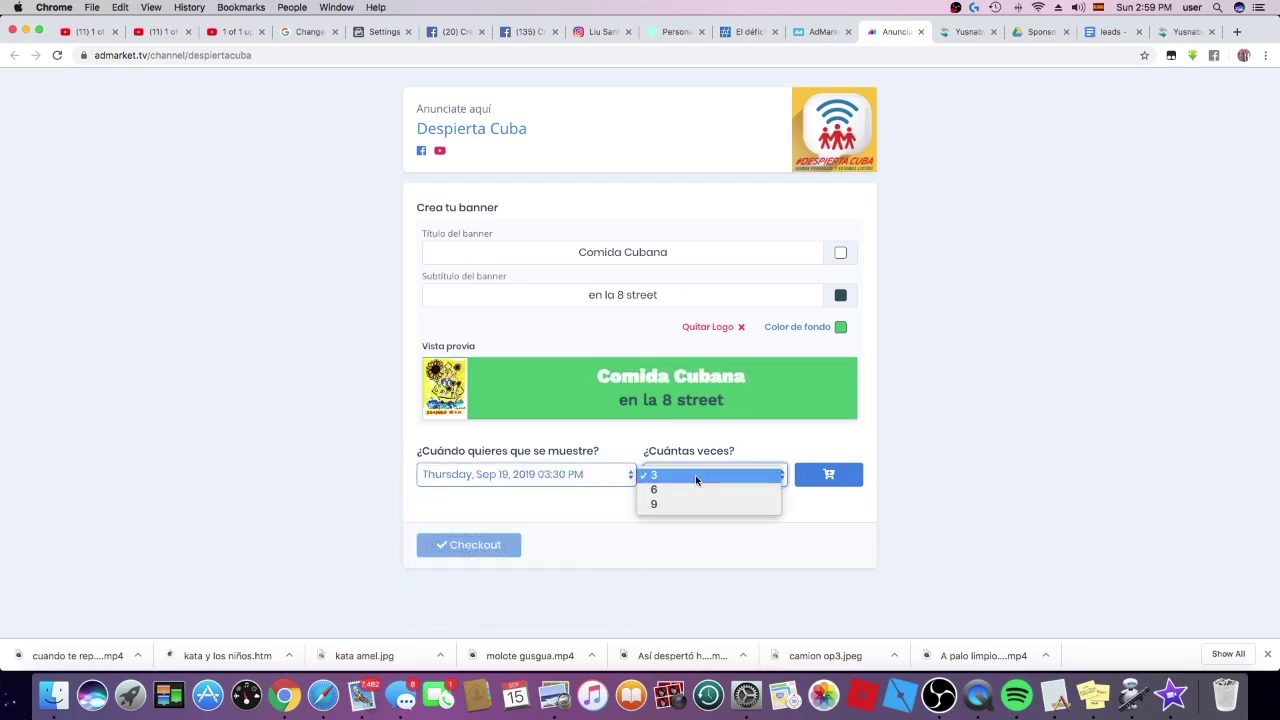
click(590, 503)
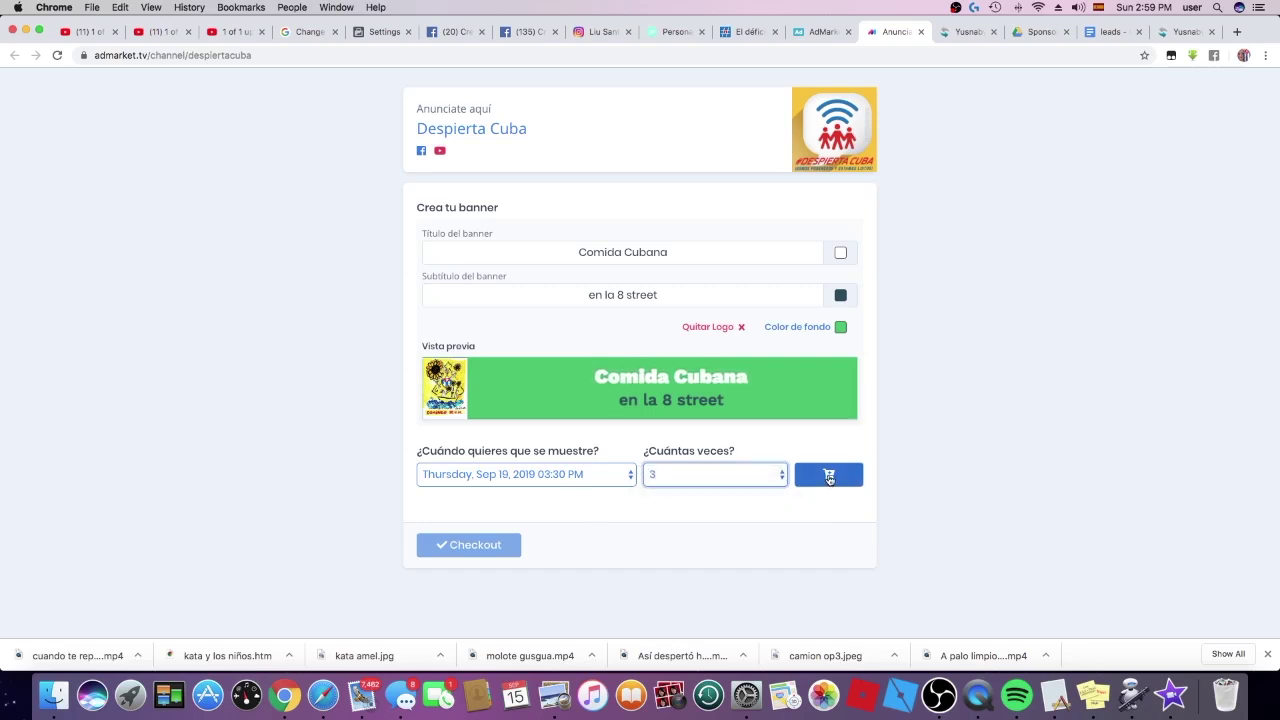
Add 3 showings of the banner on Thursday, Sep 19, 2019 03:30 PM to the order.
click(828, 477)
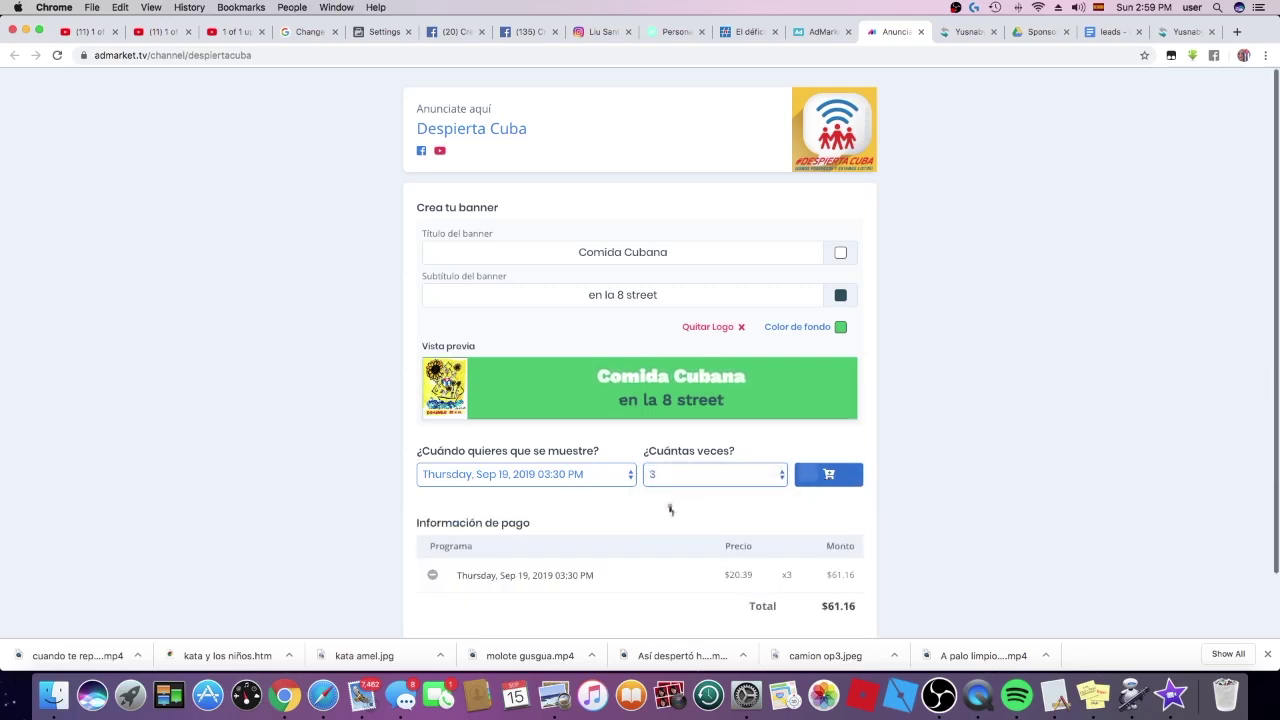
scroll(636, 506, down, 2)
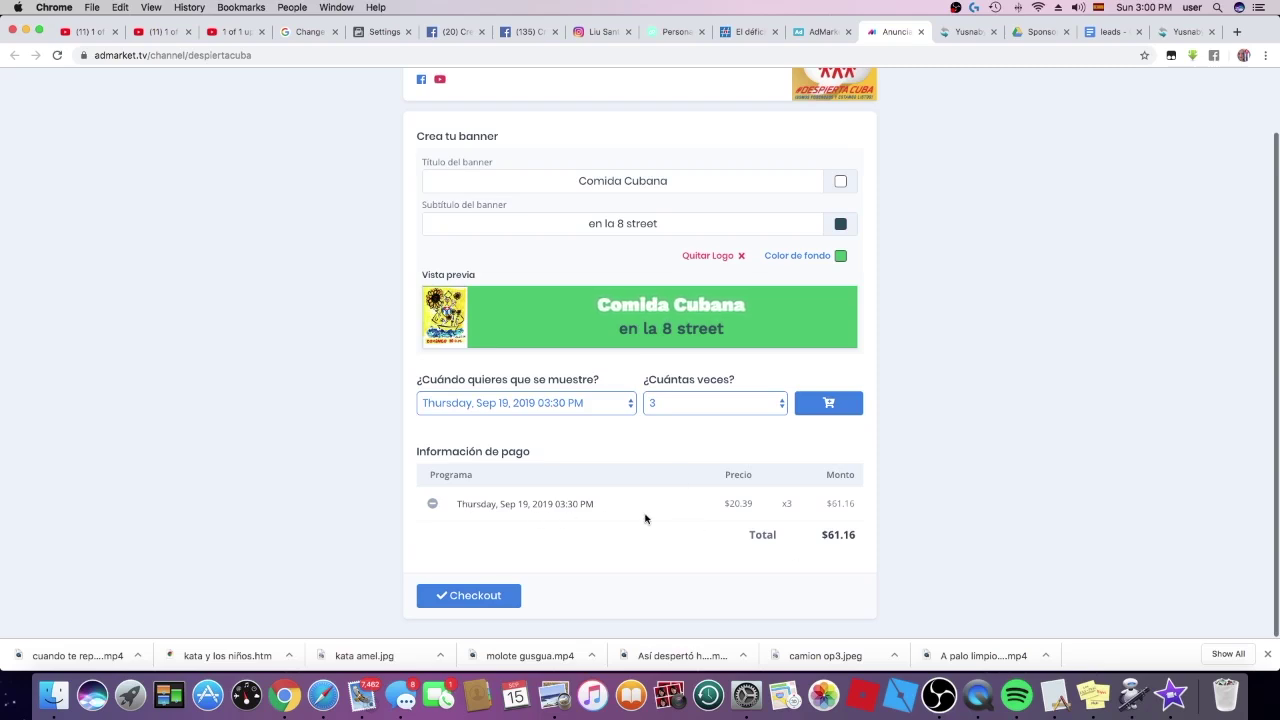
Add 6 showings of the banner on Thursday, Sep 26, 2019 03:30 PM to the order.
click(590, 404)
click(505, 419)
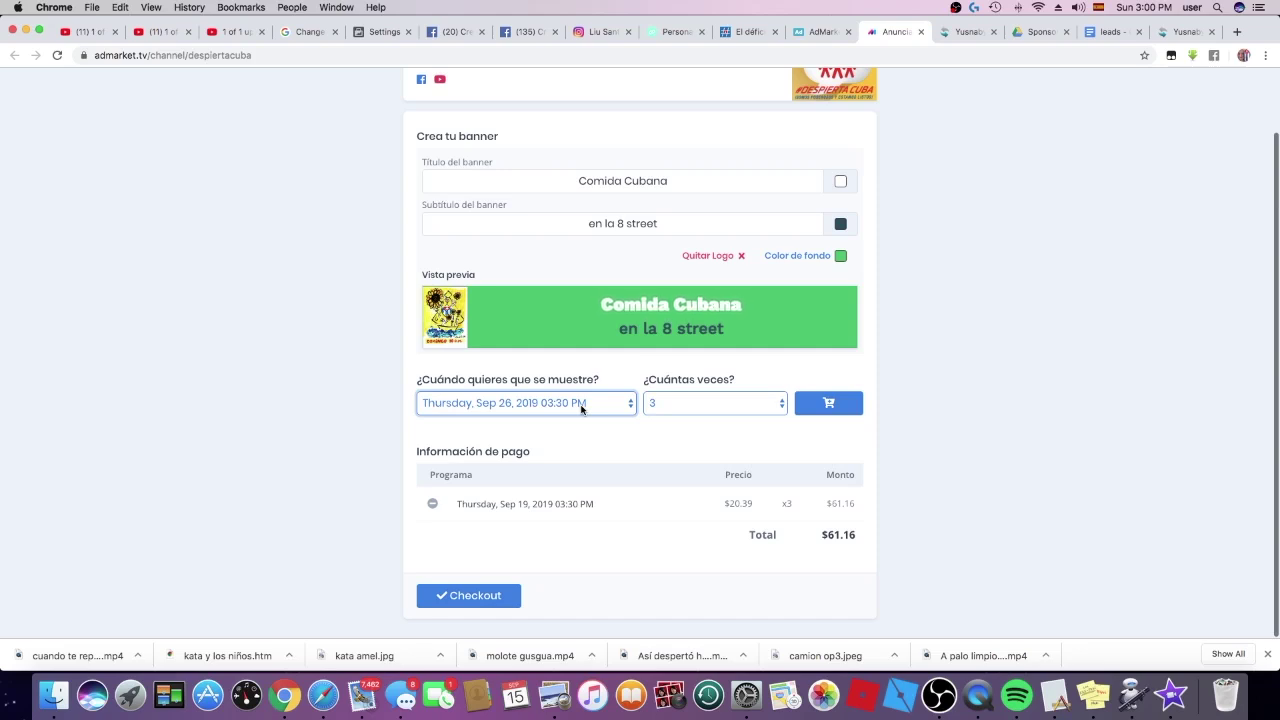
click(677, 406)
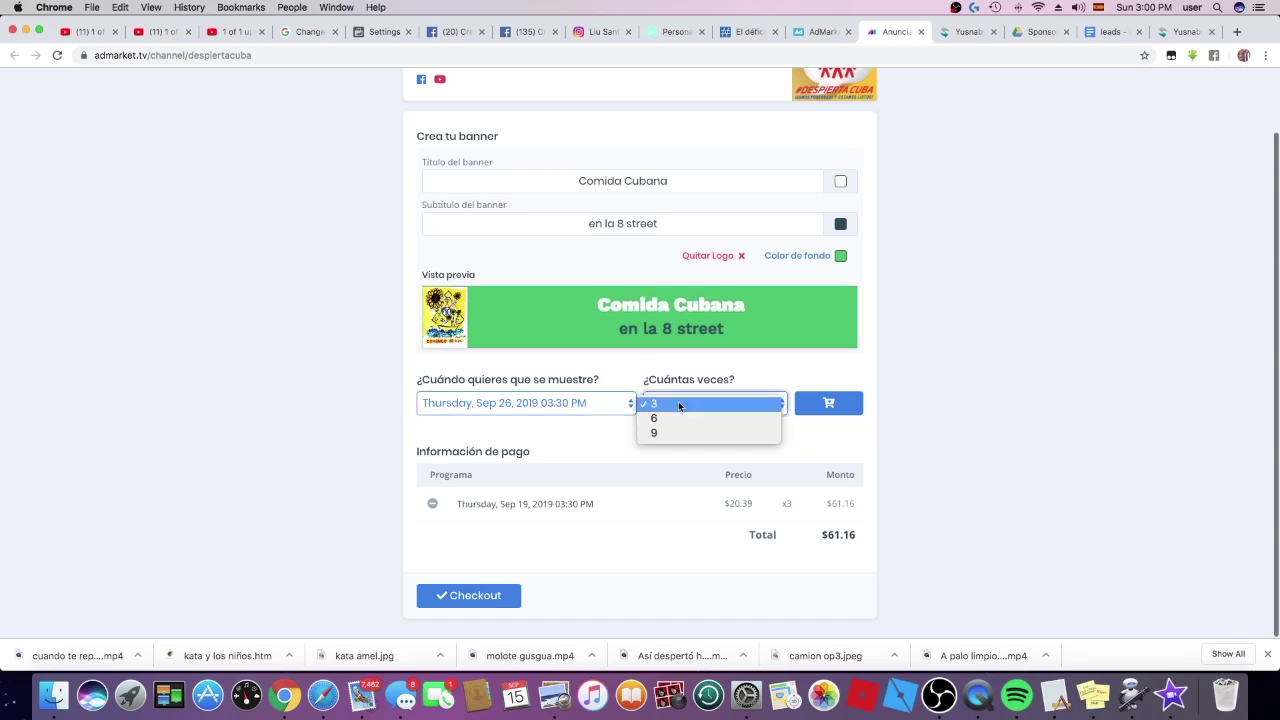
click(660, 418)
click(833, 403)
scroll(651, 438, down, 1)
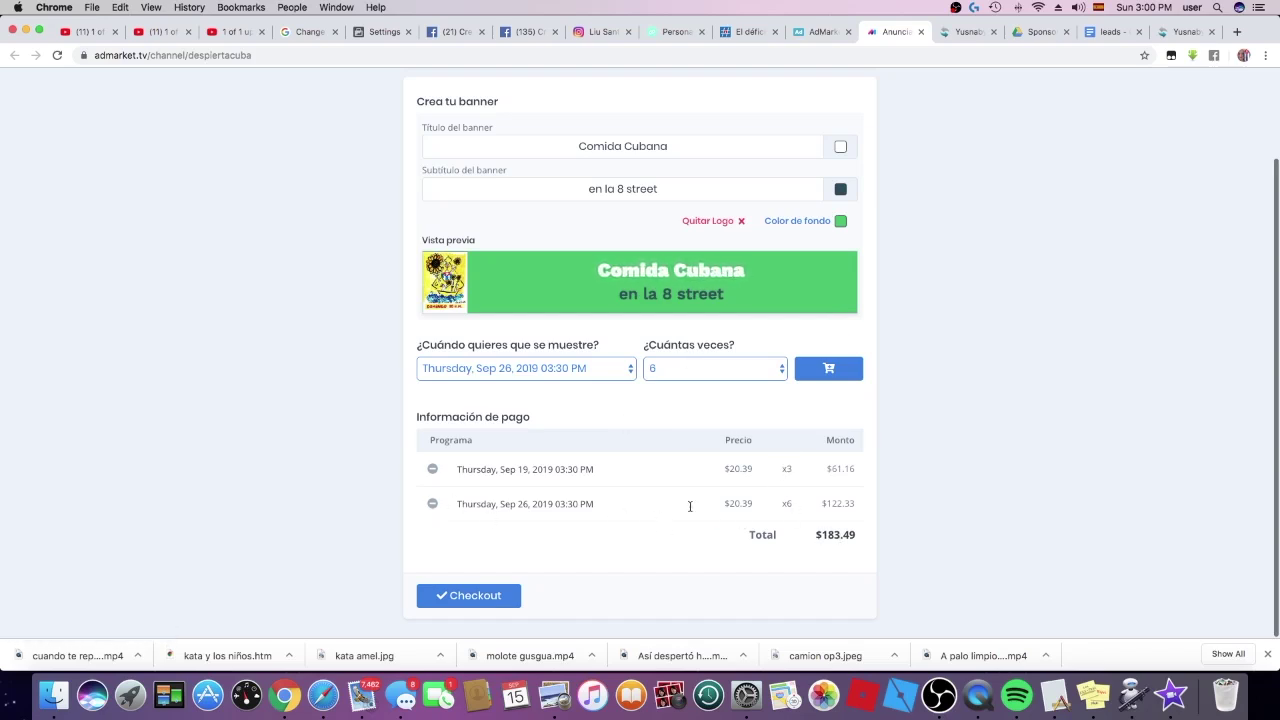
Remove the Thursday, Sep 26, 2019 03:30 PM line from the order and add that date again with 3 showings.
click(432, 505)
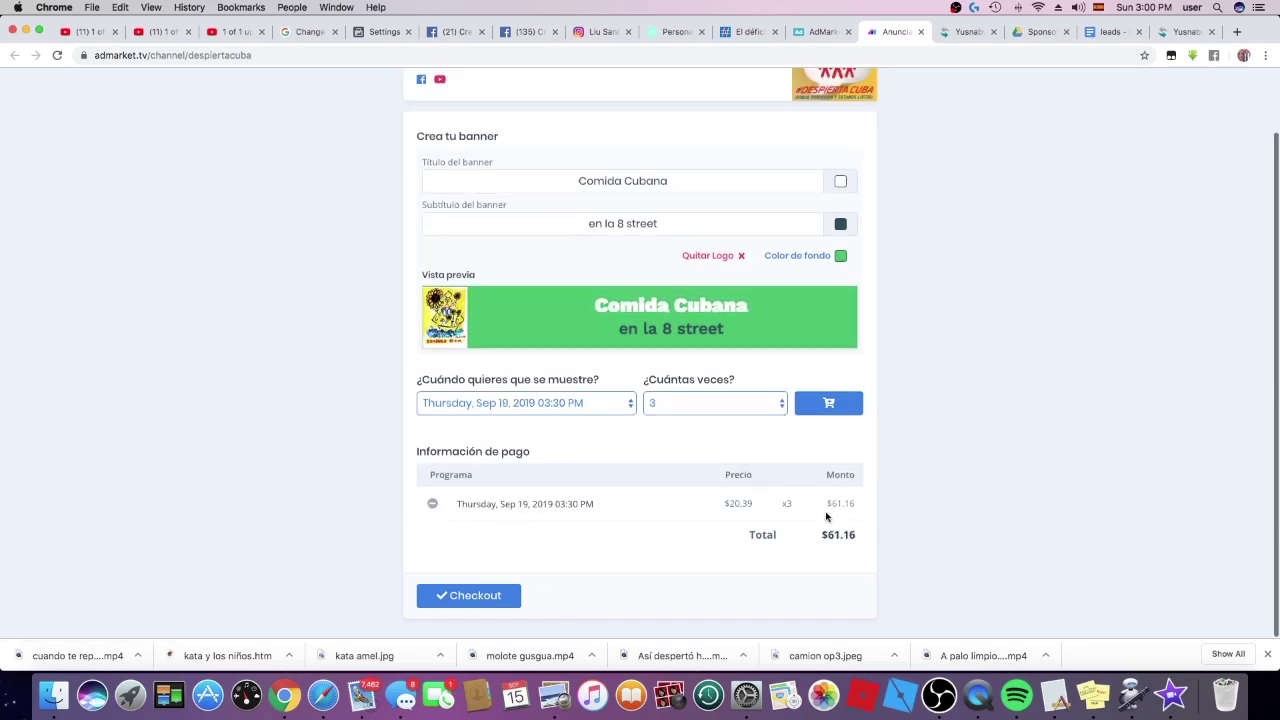
click(538, 408)
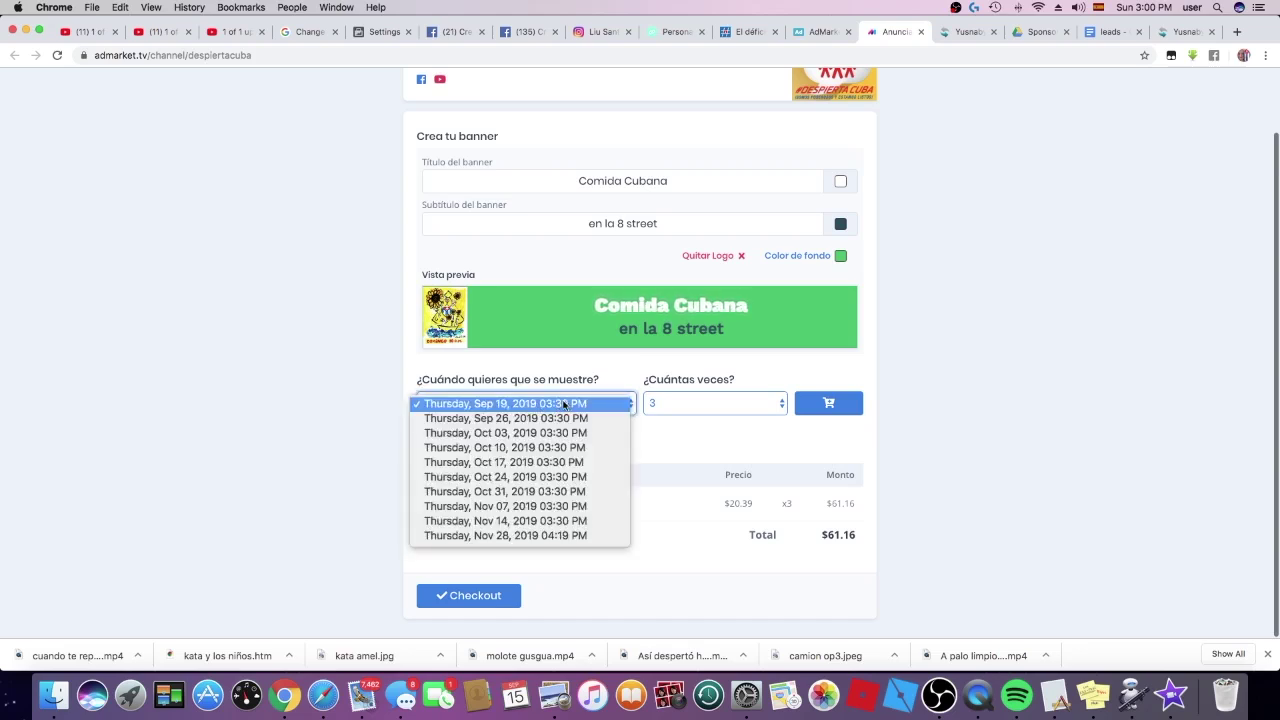
click(522, 419)
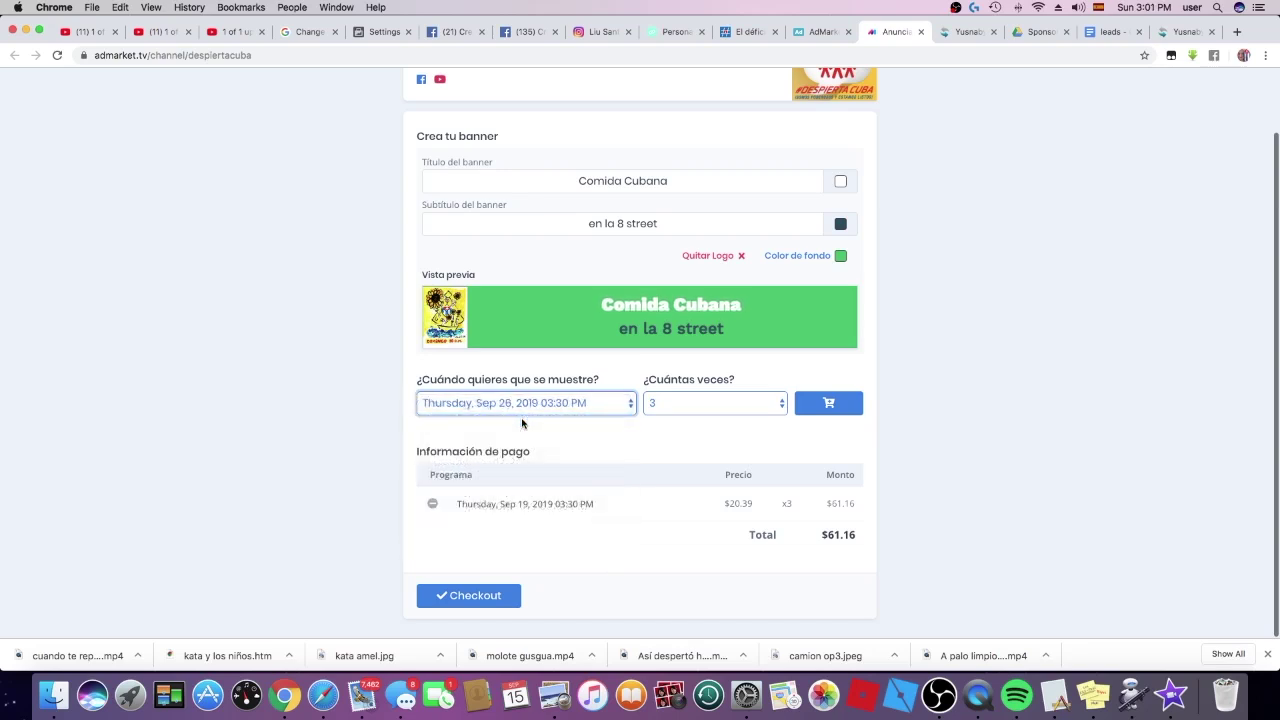
click(842, 410)
Add 3 showings of the banner on each of Thursday, Oct 03, 2019 03:30 PM and Thursday, Oct 10, 2019 03:30 PM to the order.
click(582, 373)
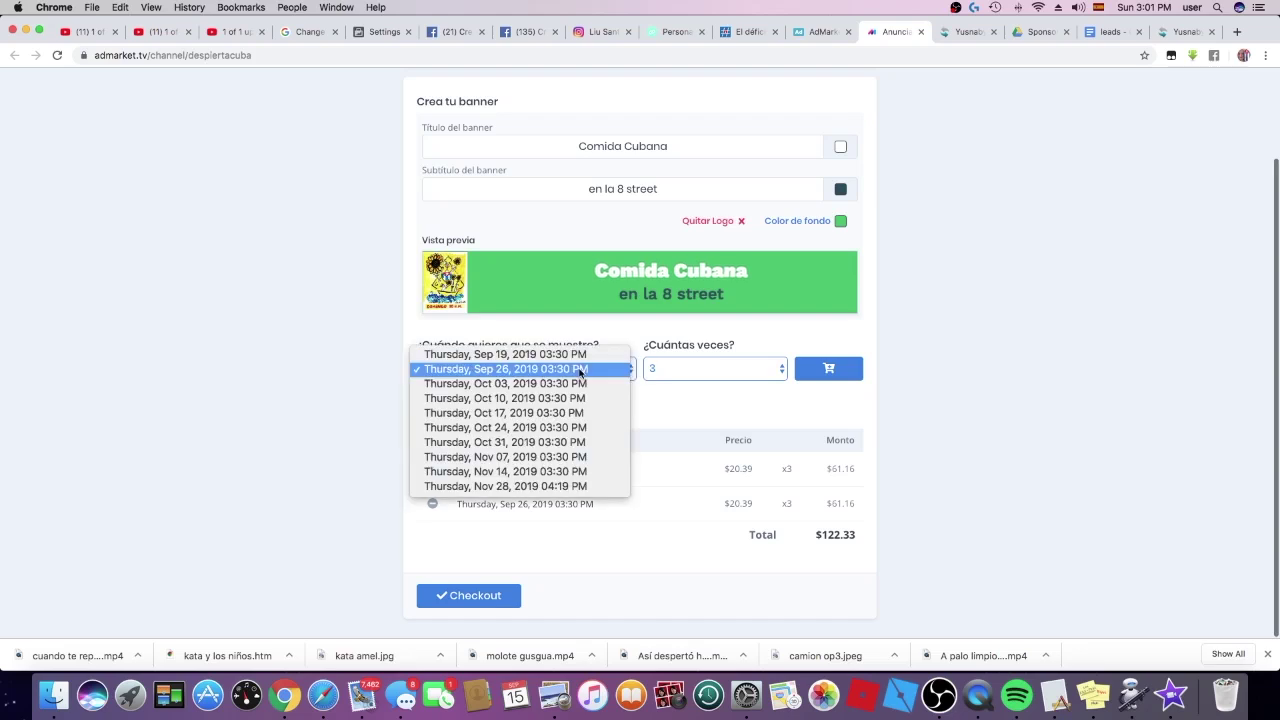
click(536, 381)
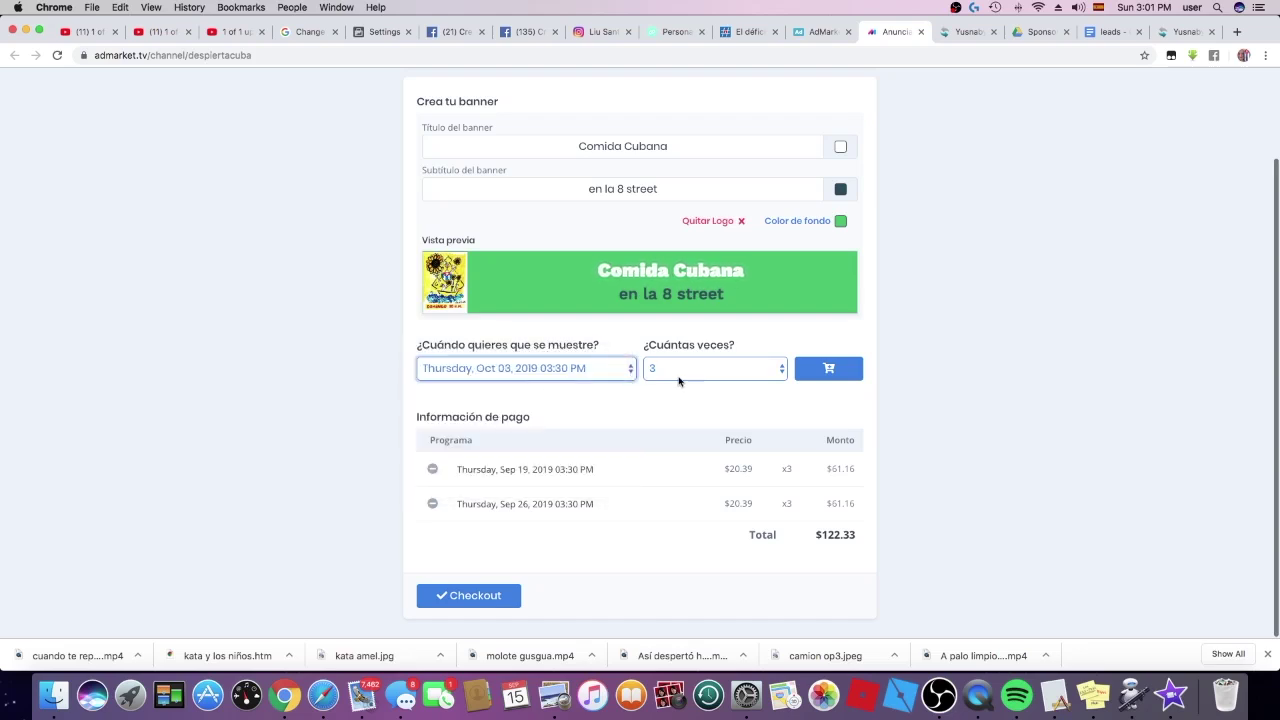
click(812, 372)
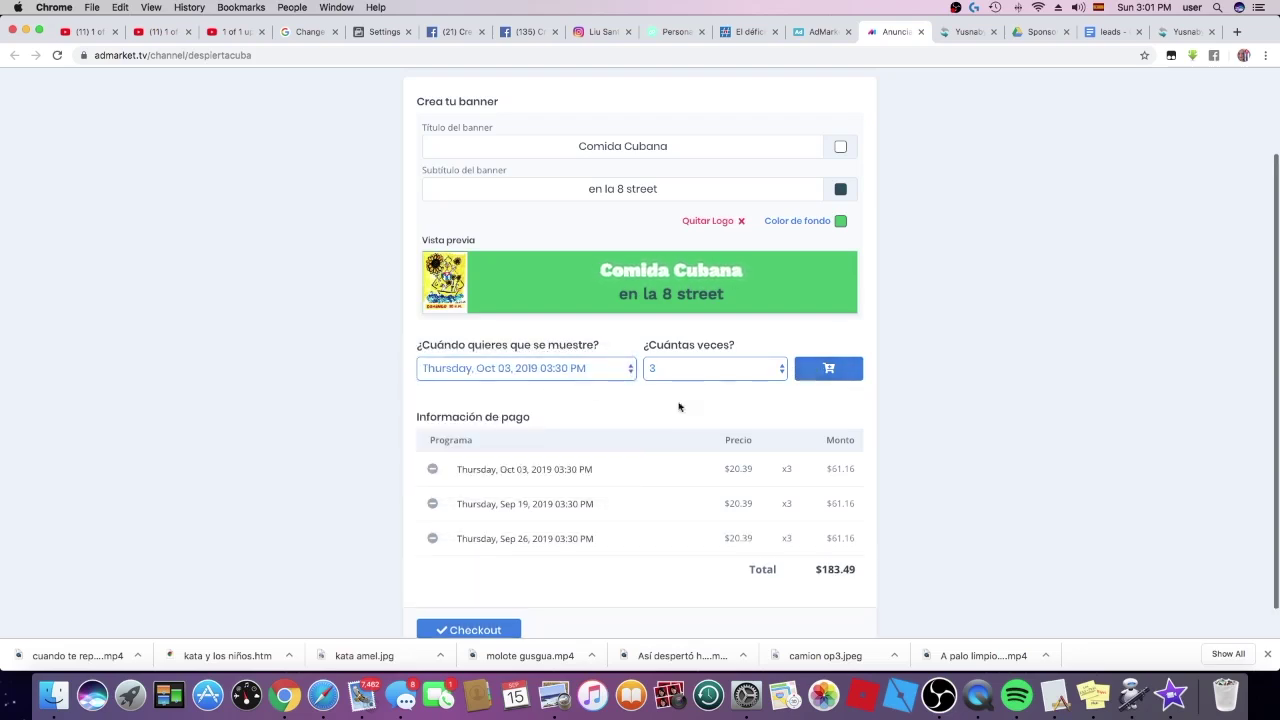
click(540, 370)
click(502, 385)
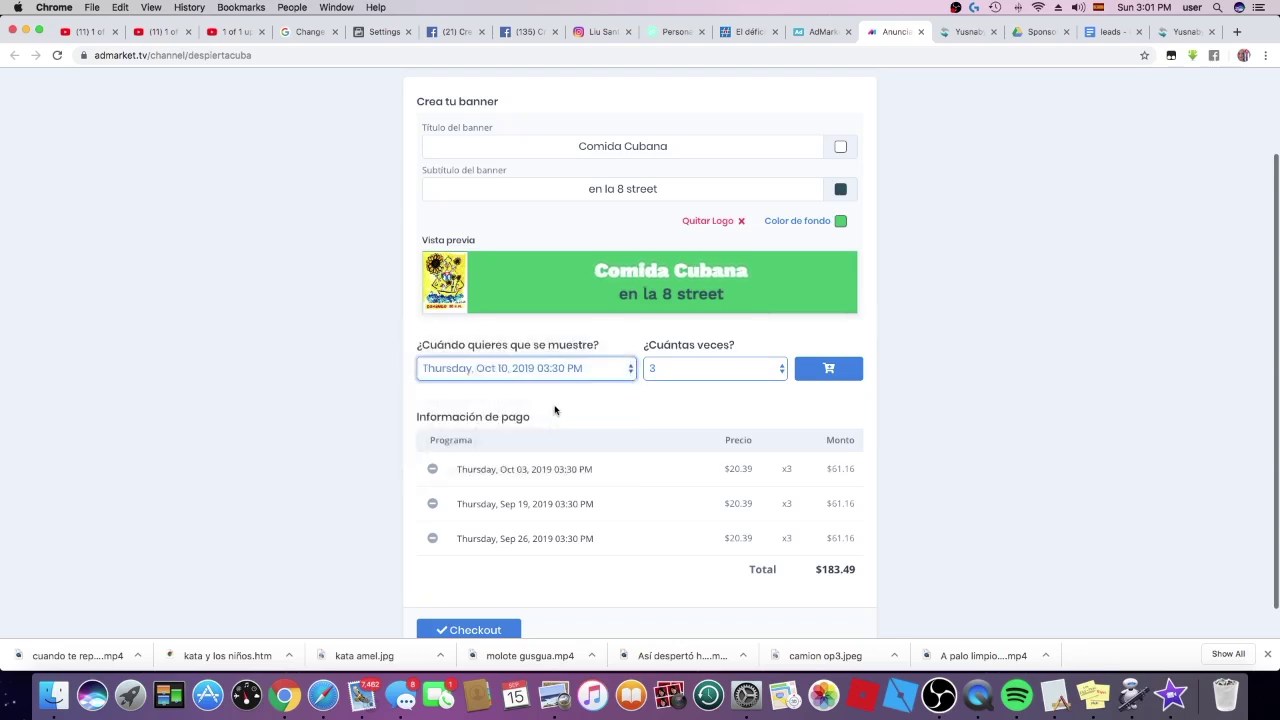
click(817, 372)
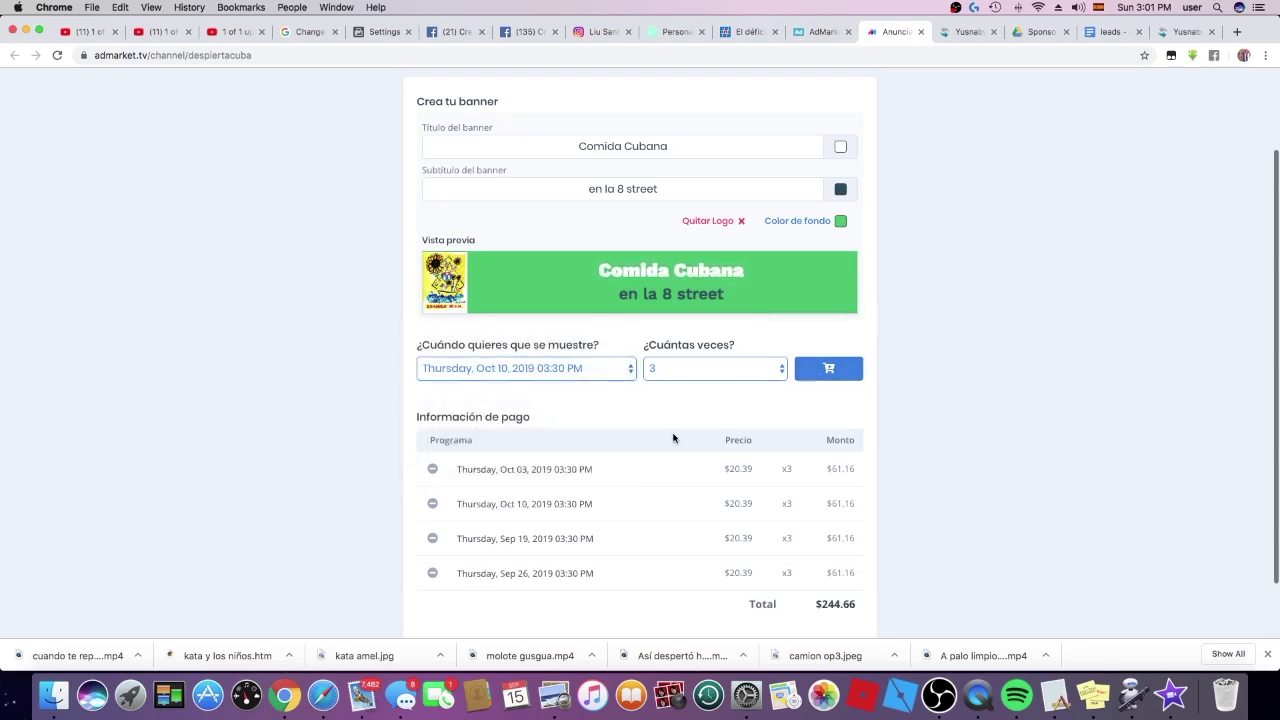
Review the banner and order lines, including the checkout confirmation and the available programme dates, without confirming or changing the order.
scroll(670, 432, down, 3)
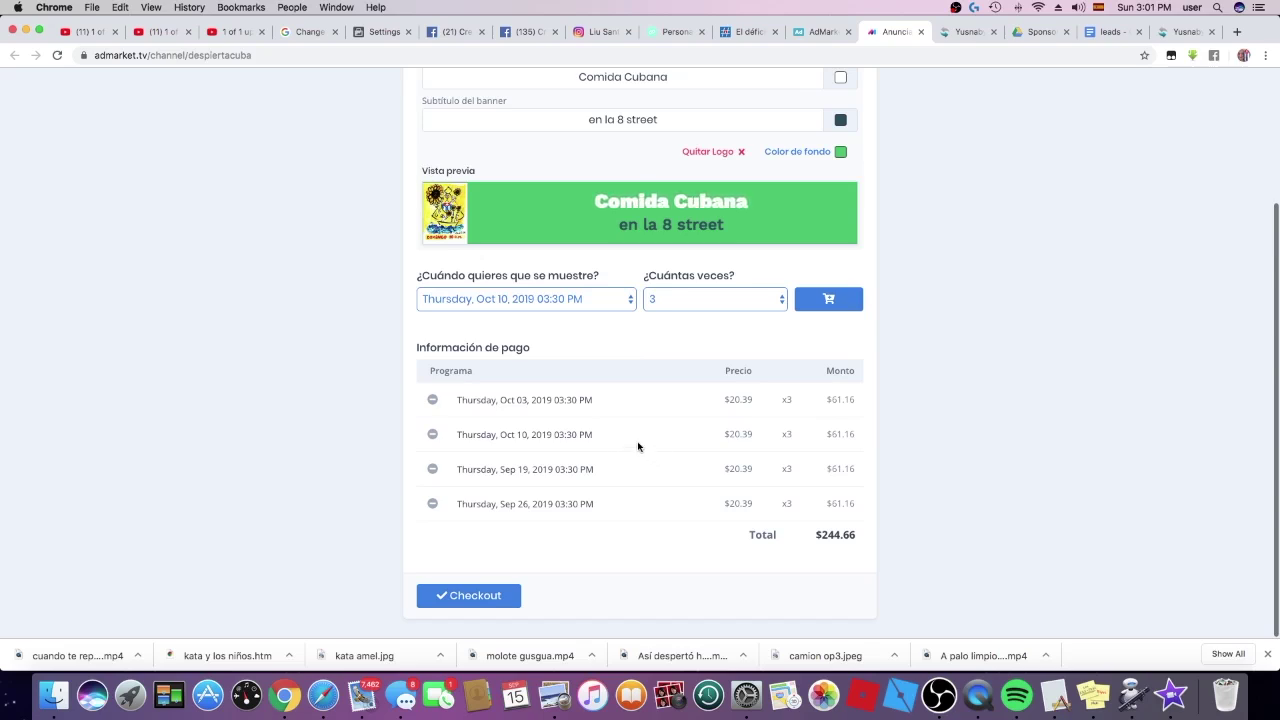
scroll(637, 446, up, 5)
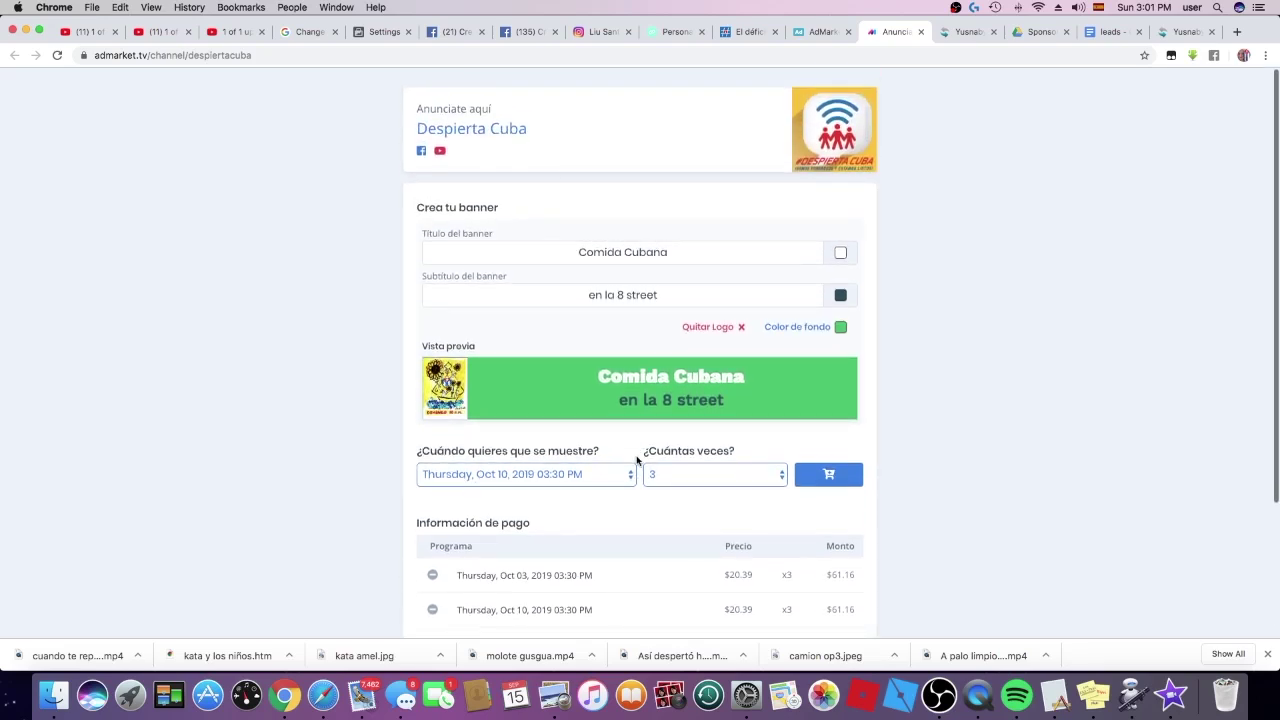
scroll(637, 449, down, 5)
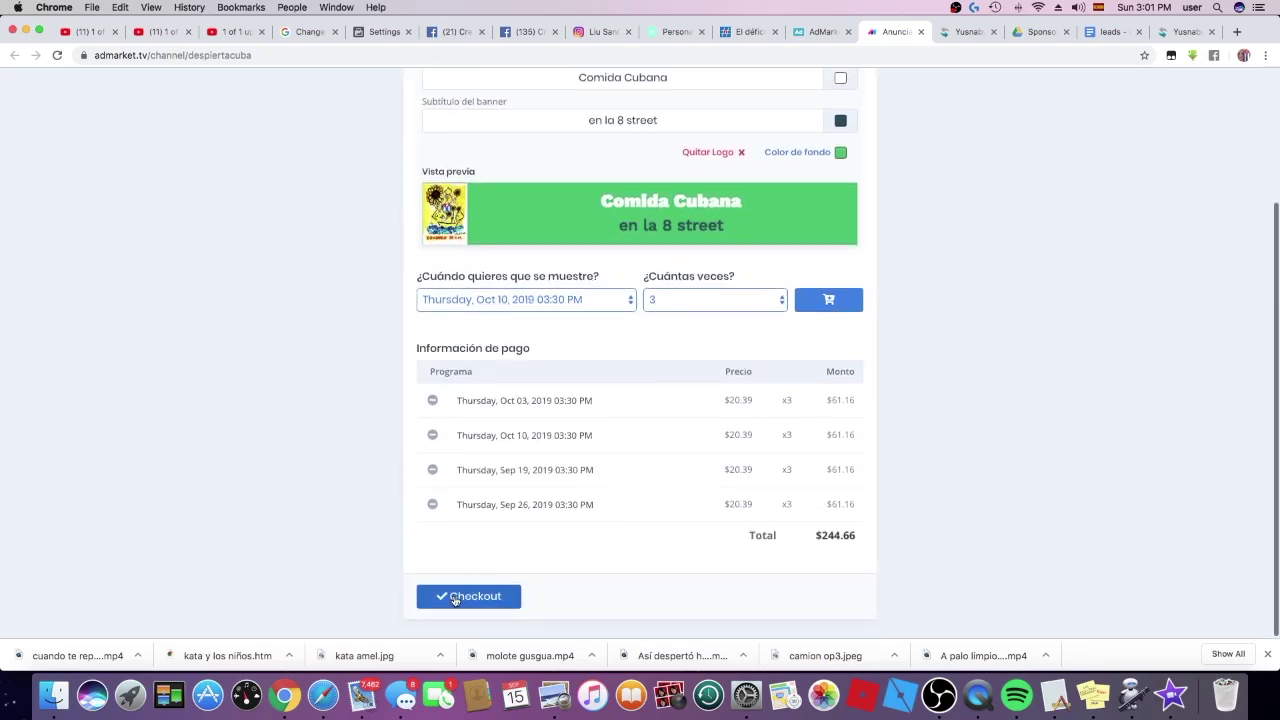
click(455, 598)
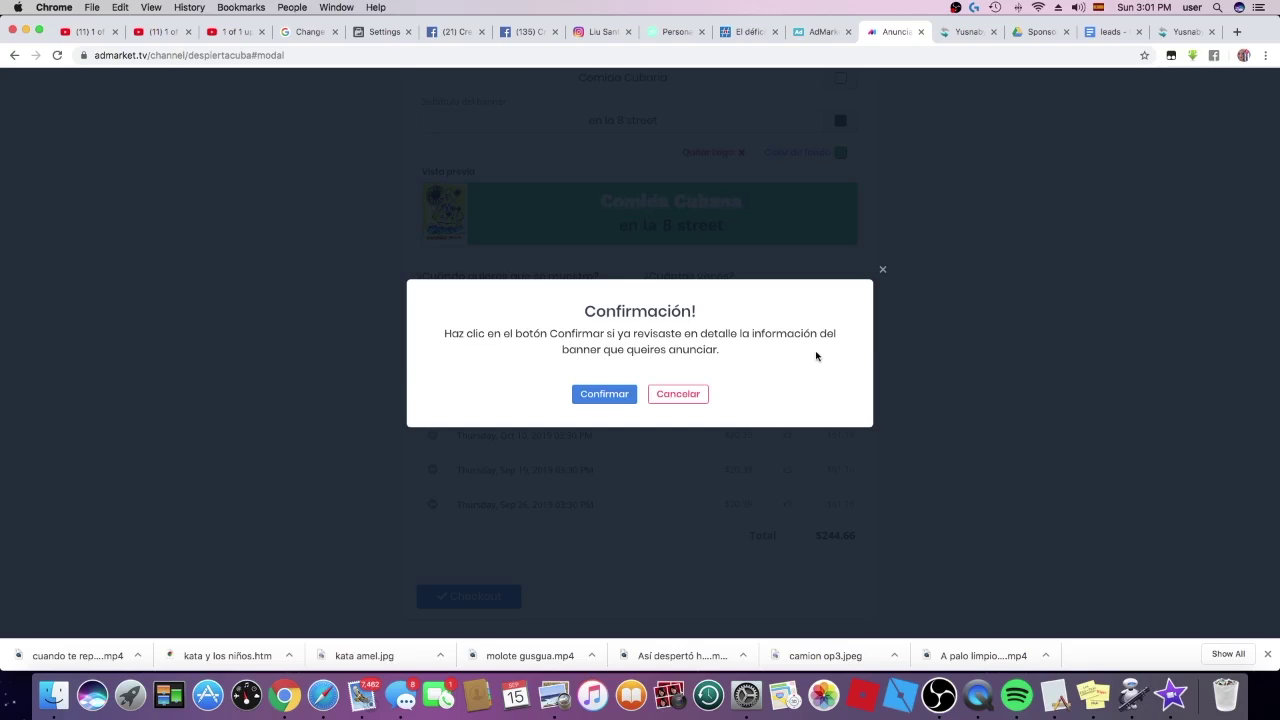
click(679, 394)
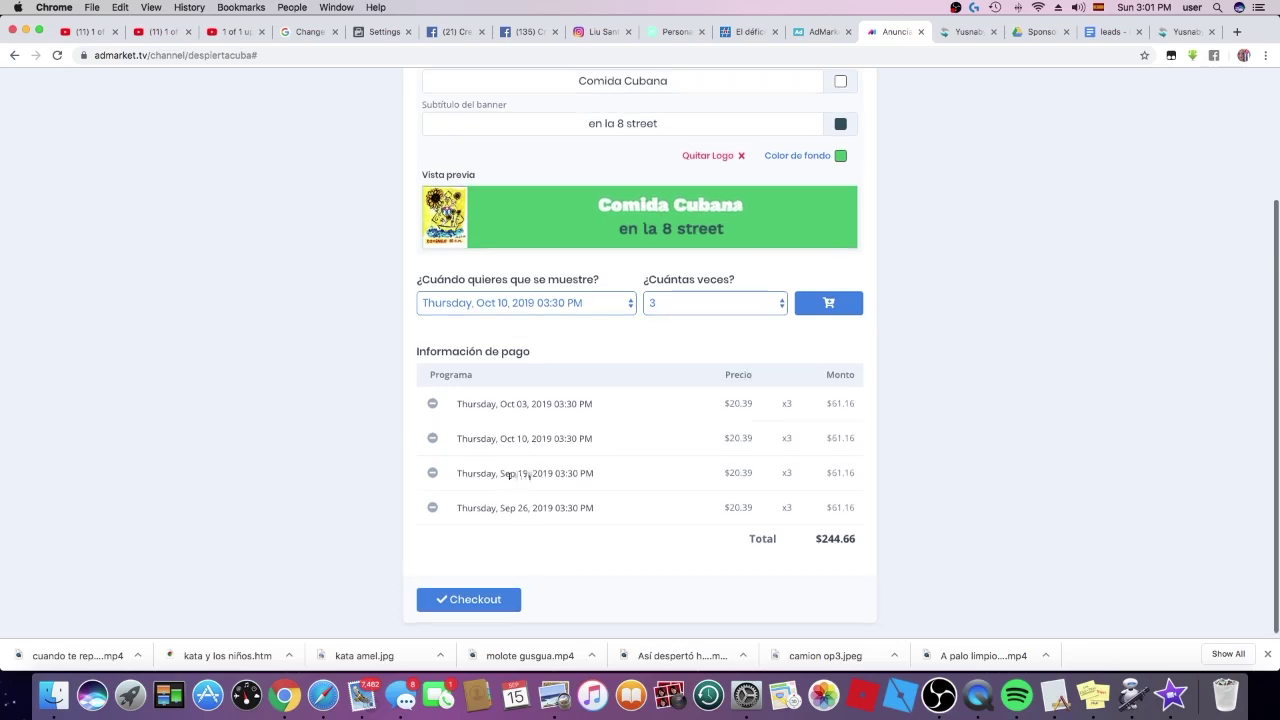
scroll(540, 500, down, 1)
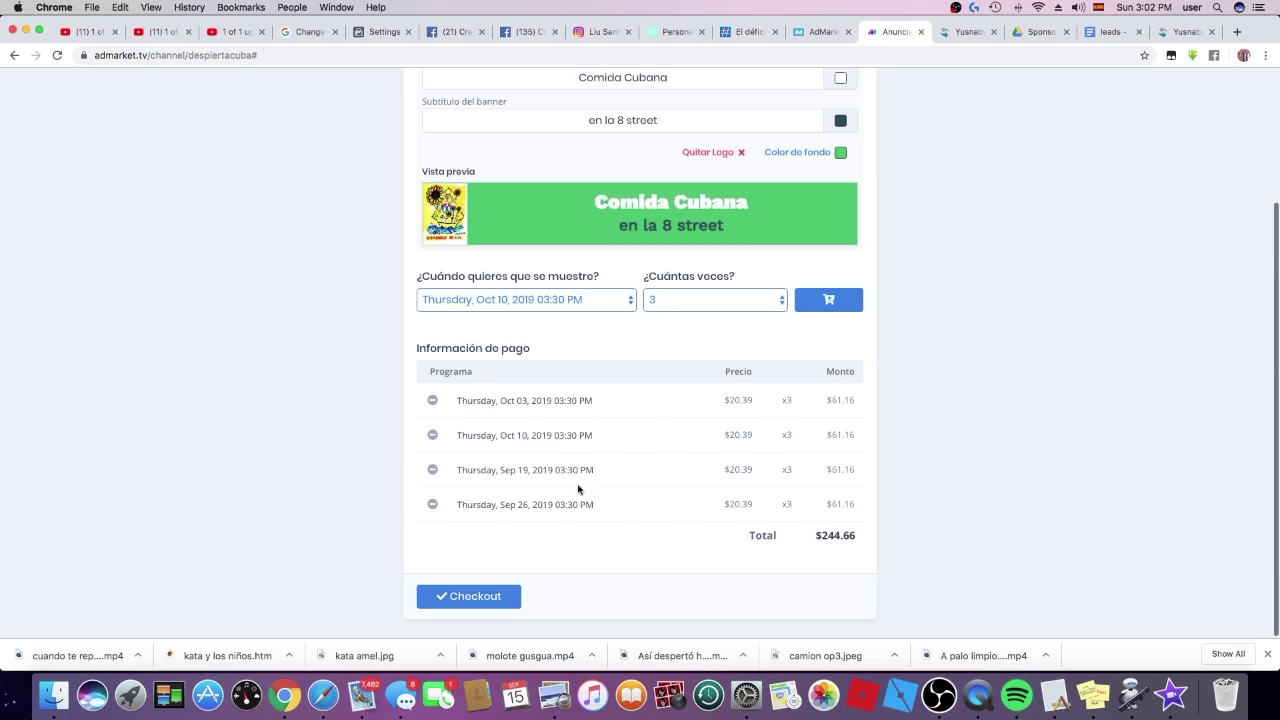
click(534, 299)
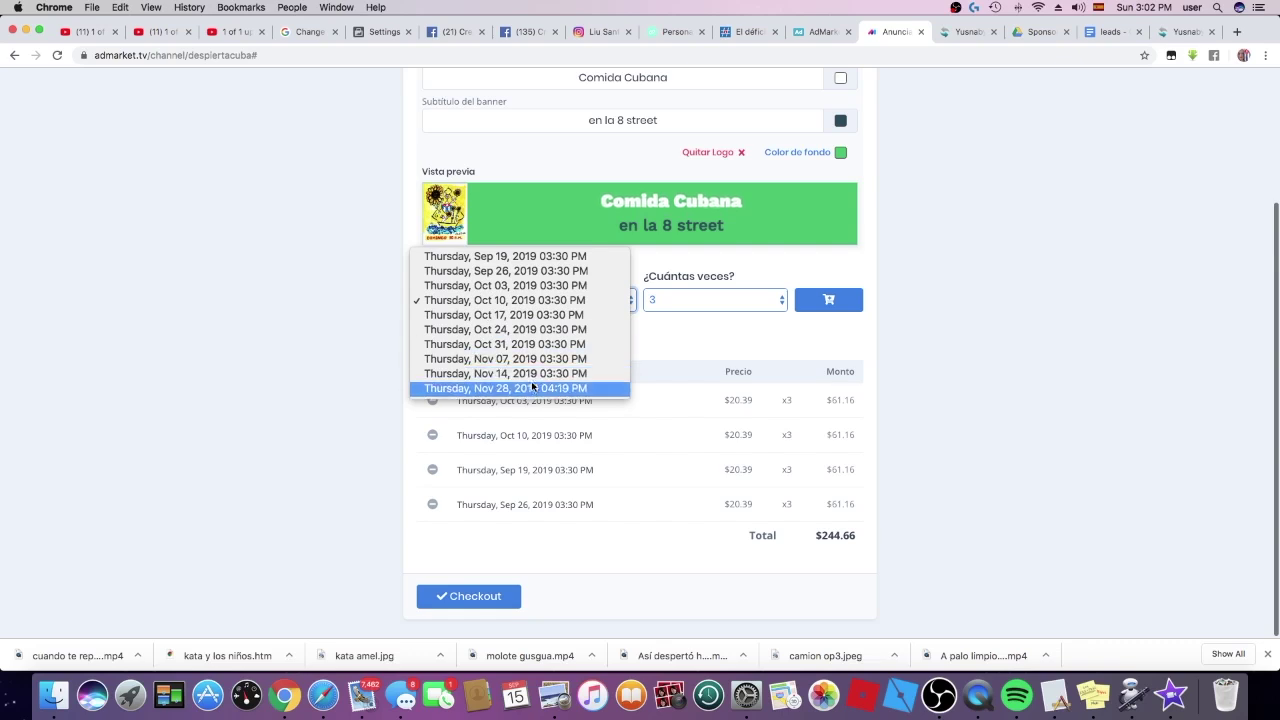
click(364, 474)
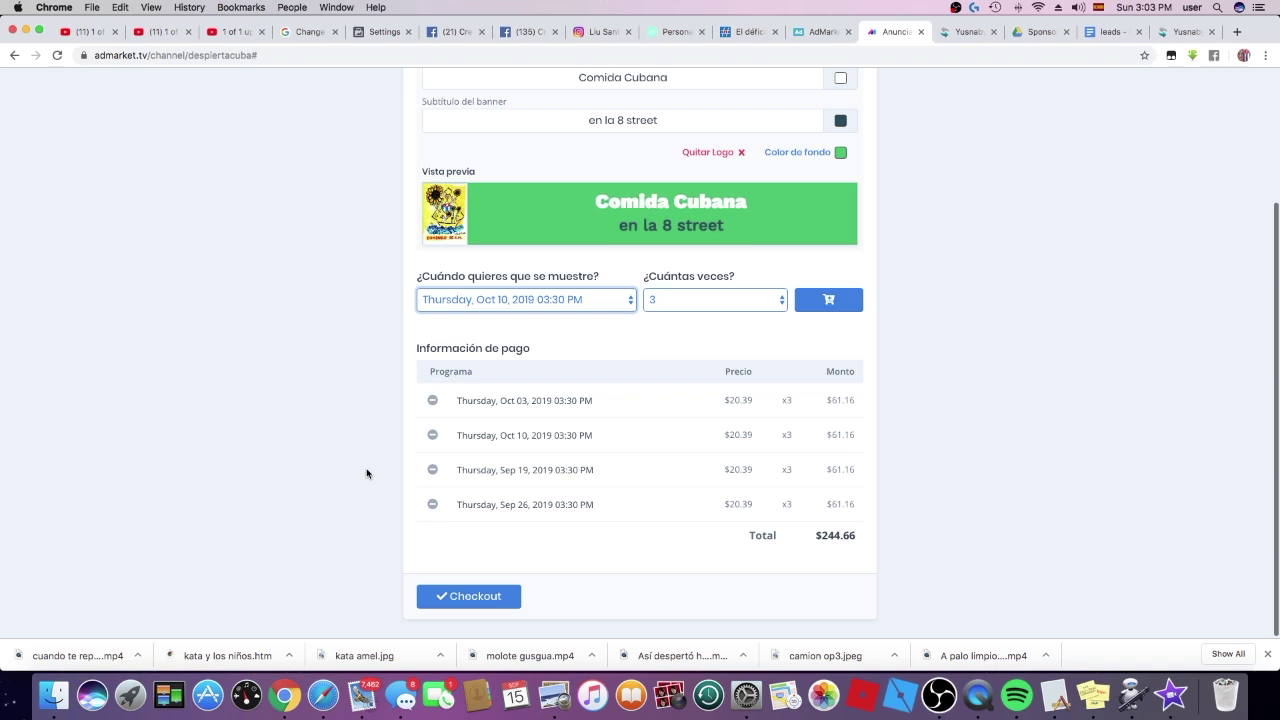
Check out the banner order and confirm that the banner information has been reviewed.
click(470, 597)
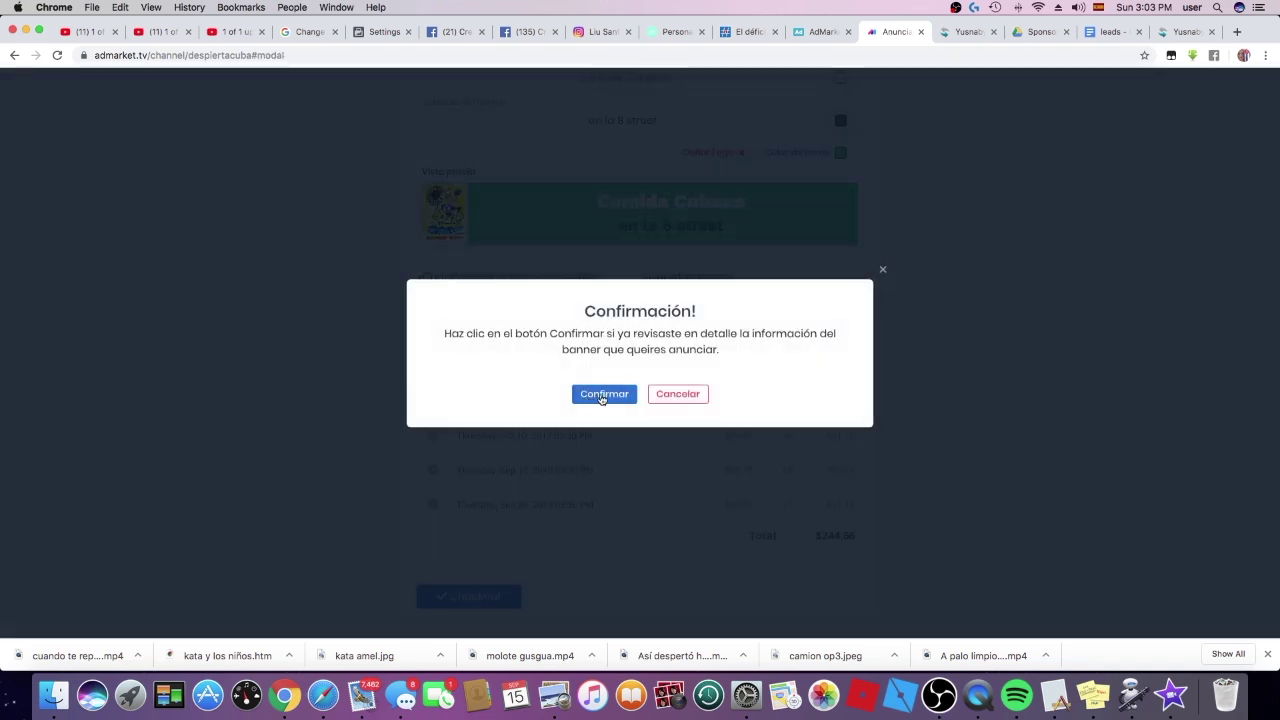
click(603, 395)
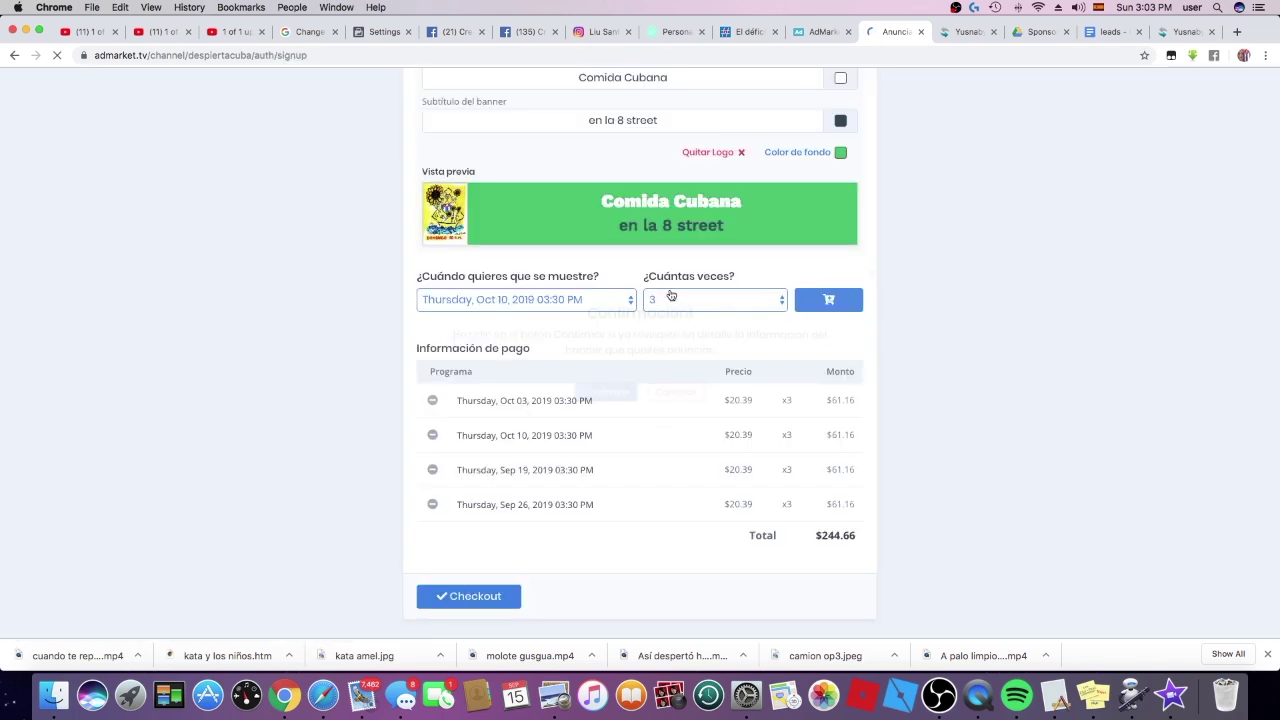